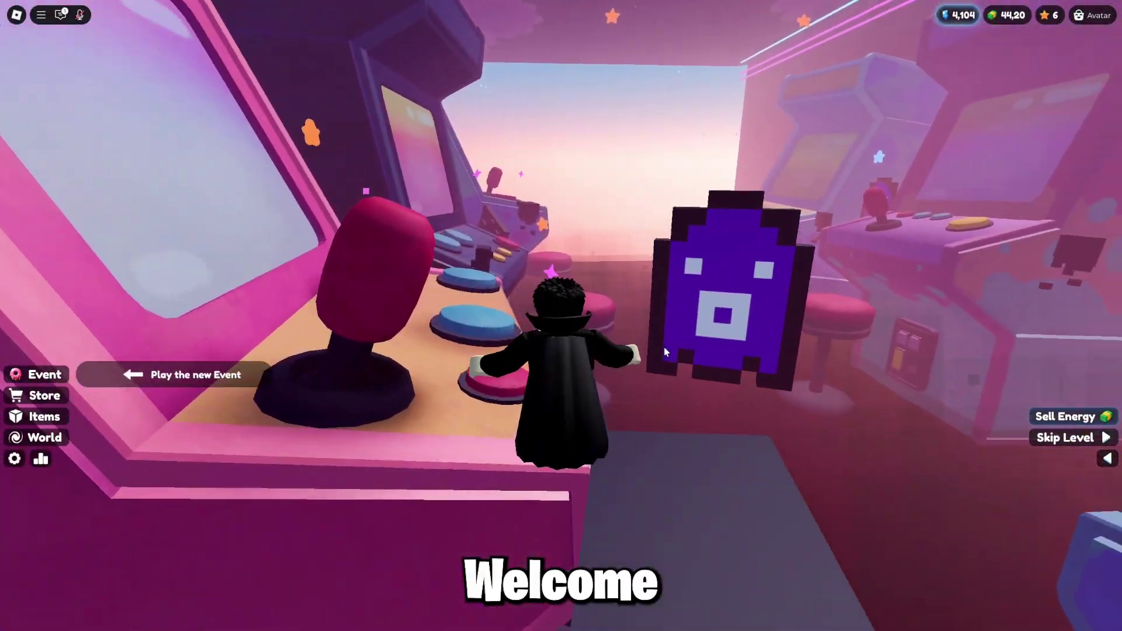
Run the avatar across the arcade machine's control panel until it falls off and respawns
{"action": "key", "text": "a"}
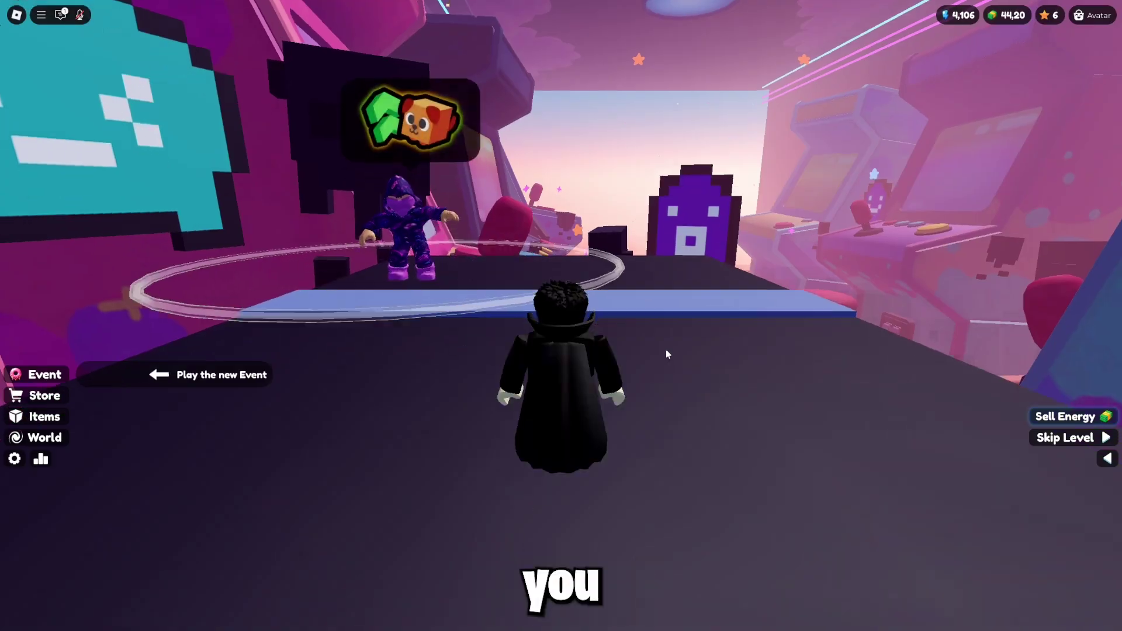
{"action": "key", "text": "w"}
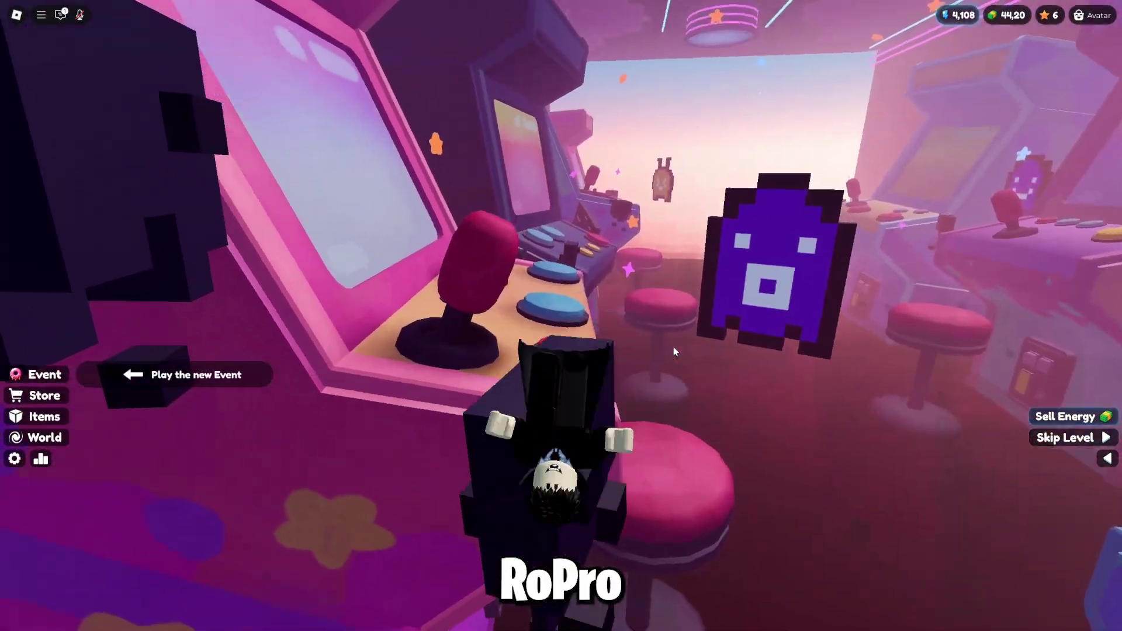
{"action": "key", "text": "w"}
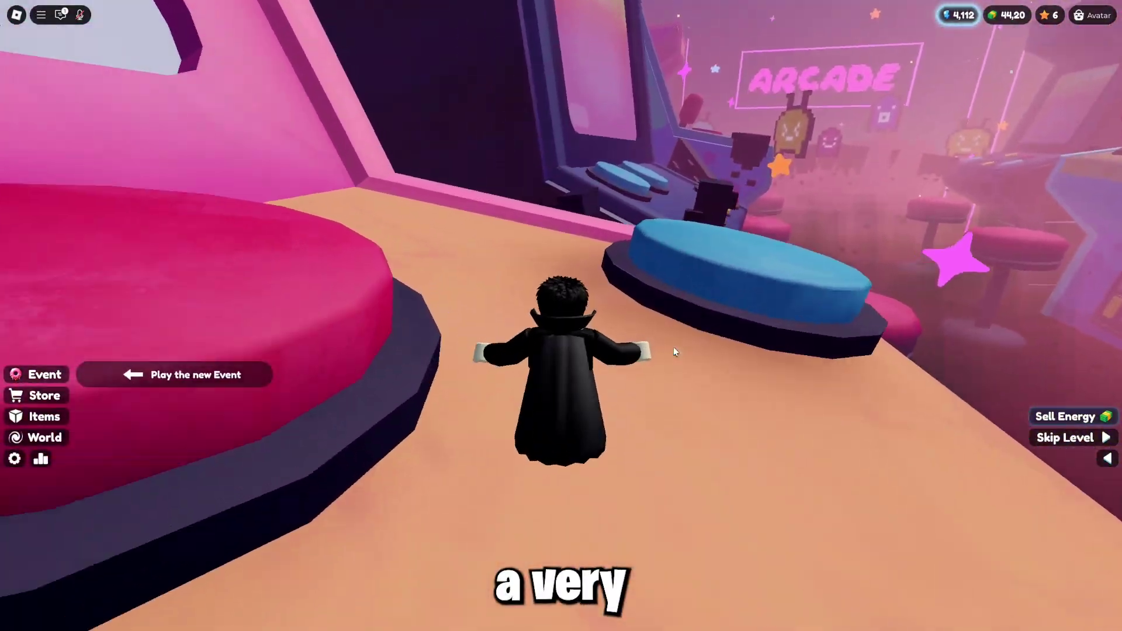
{"action": "key", "text": "w"}
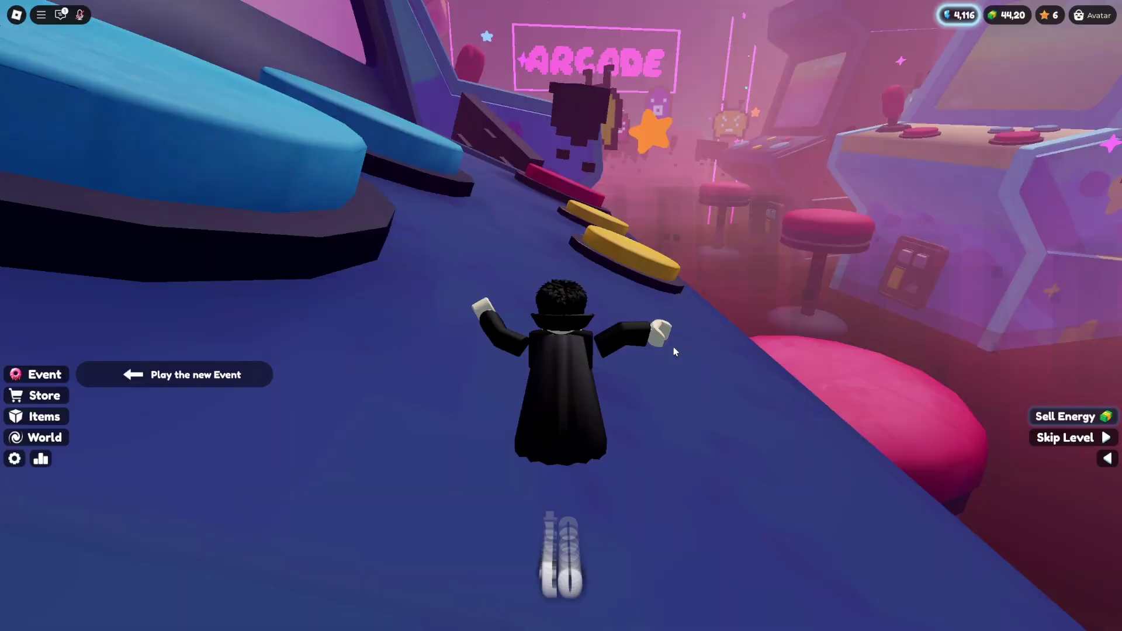
{"action": "key", "text": "w"}
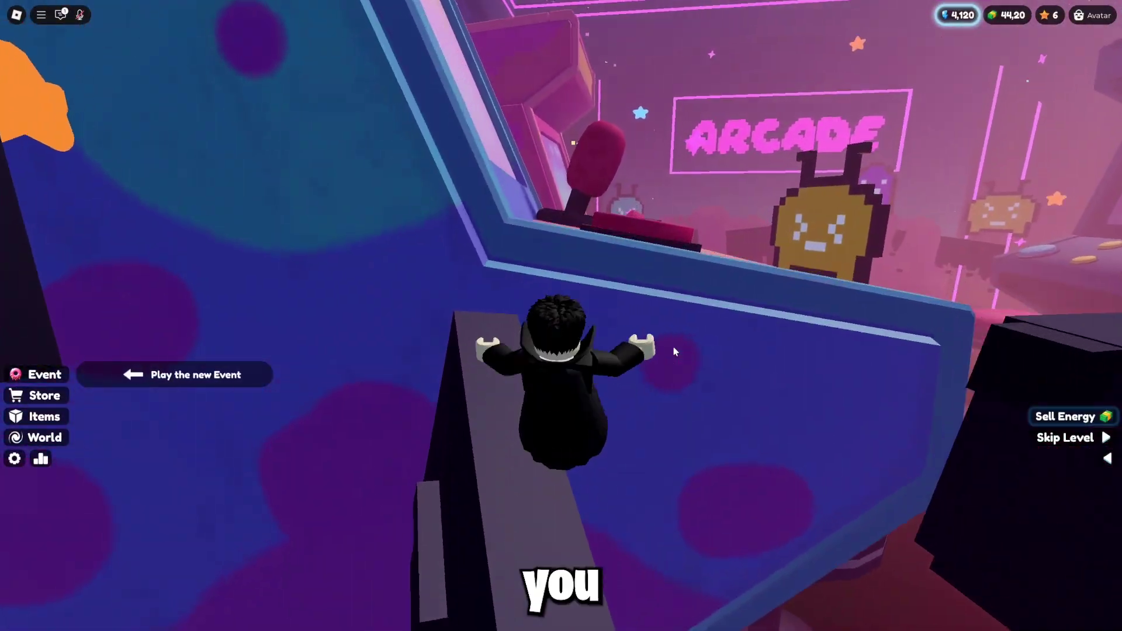
{"action": "key", "text": "w"}
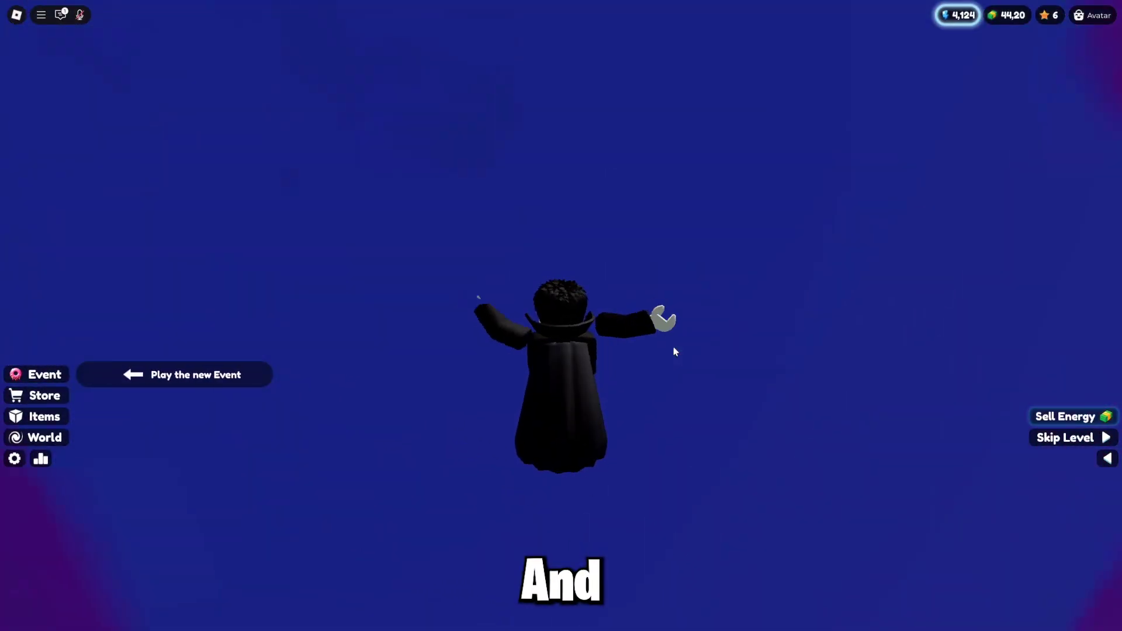
{"action": "key", "text": "w"}
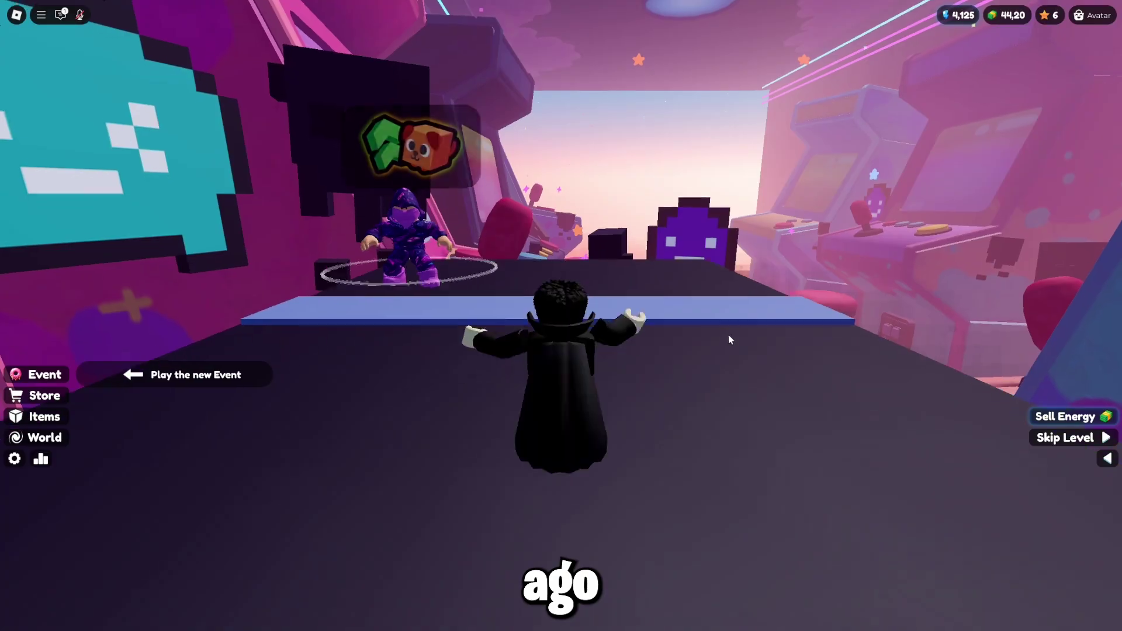
Guide the respawned avatar over the control panel, tan floor and grey walkway toward the stools
{"action": "key", "text": "w"}
{"action": "key", "text": "w"}
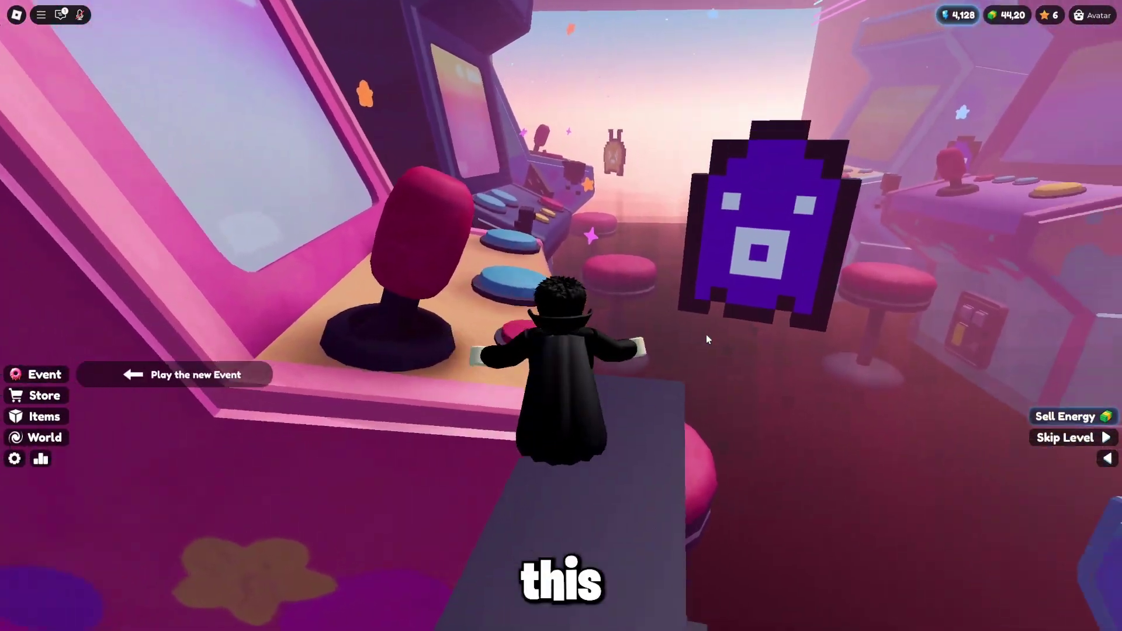
{"action": "key", "text": "w"}
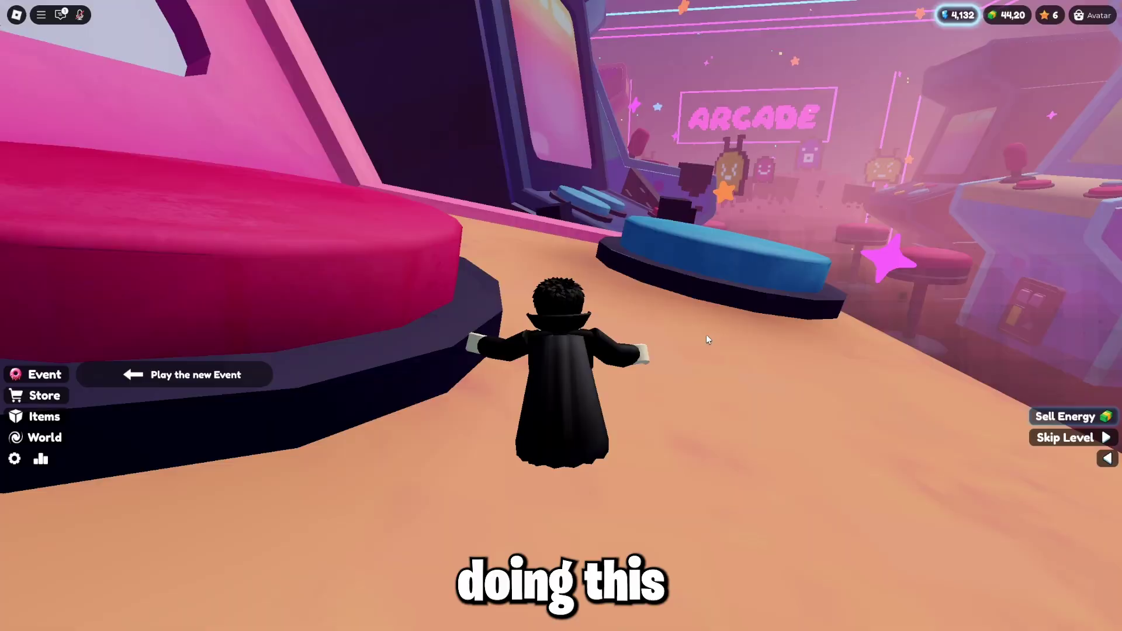
{"action": "key", "text": "w"}
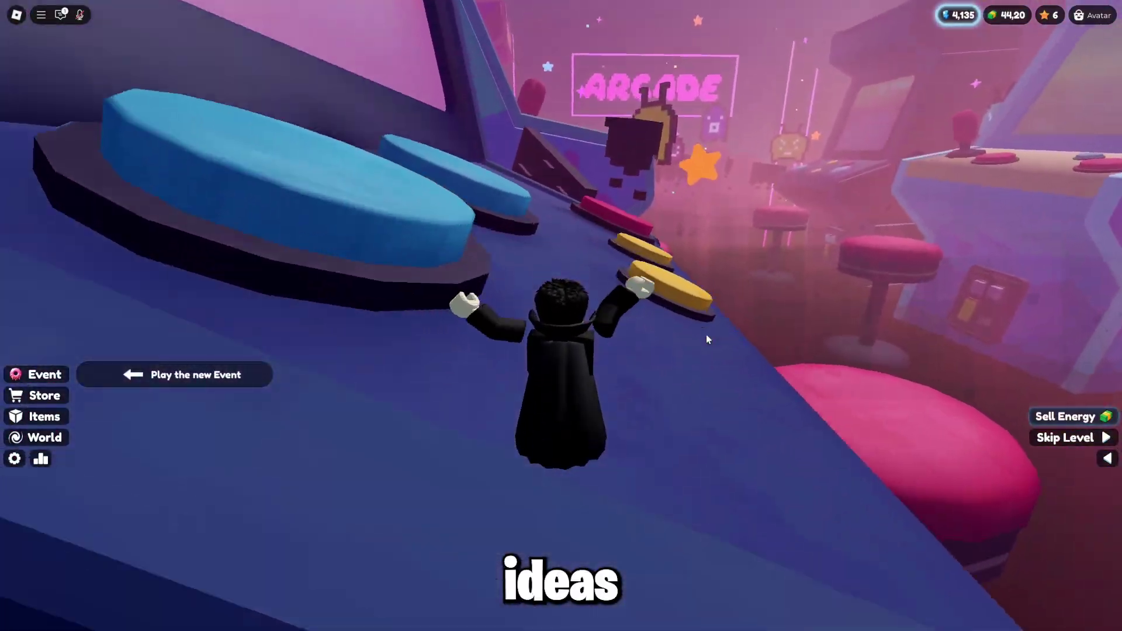
{"action": "key", "text": "w"}
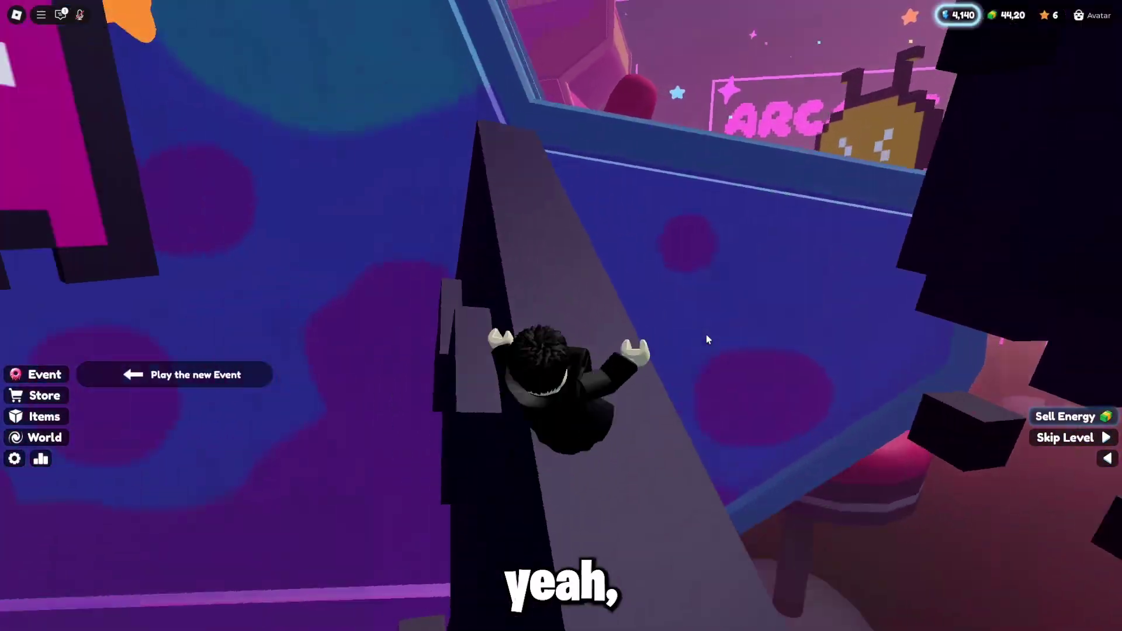
{"action": "key", "text": "w"}
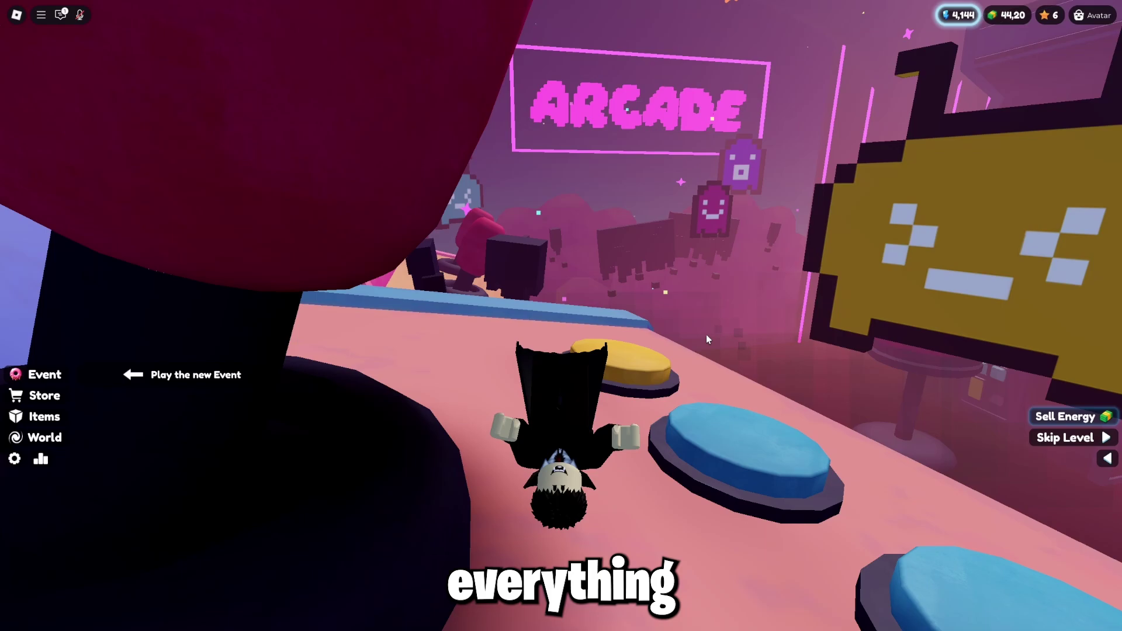
{"action": "key", "text": "w"}
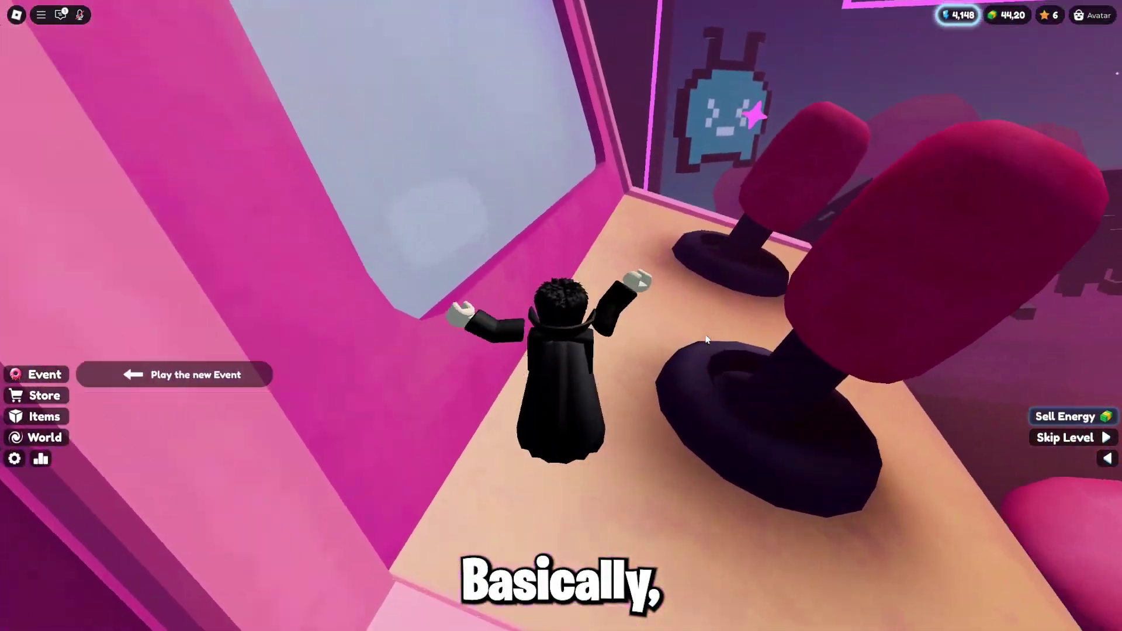
{"action": "key", "text": "w"}
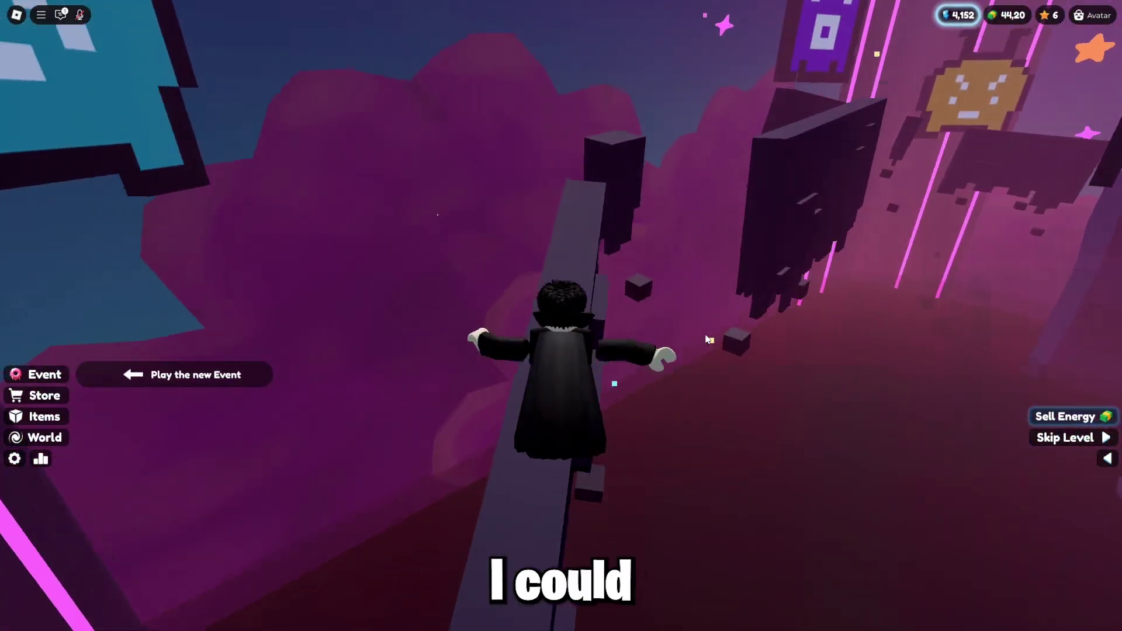
{"action": "key", "text": "w"}
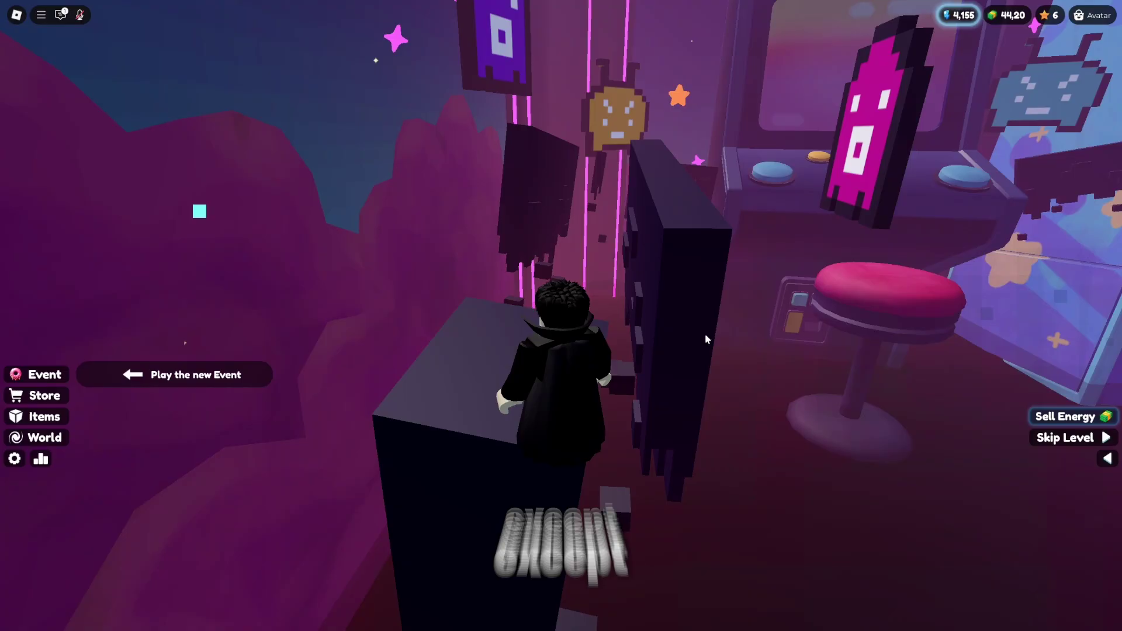
{"action": "key", "text": "w"}
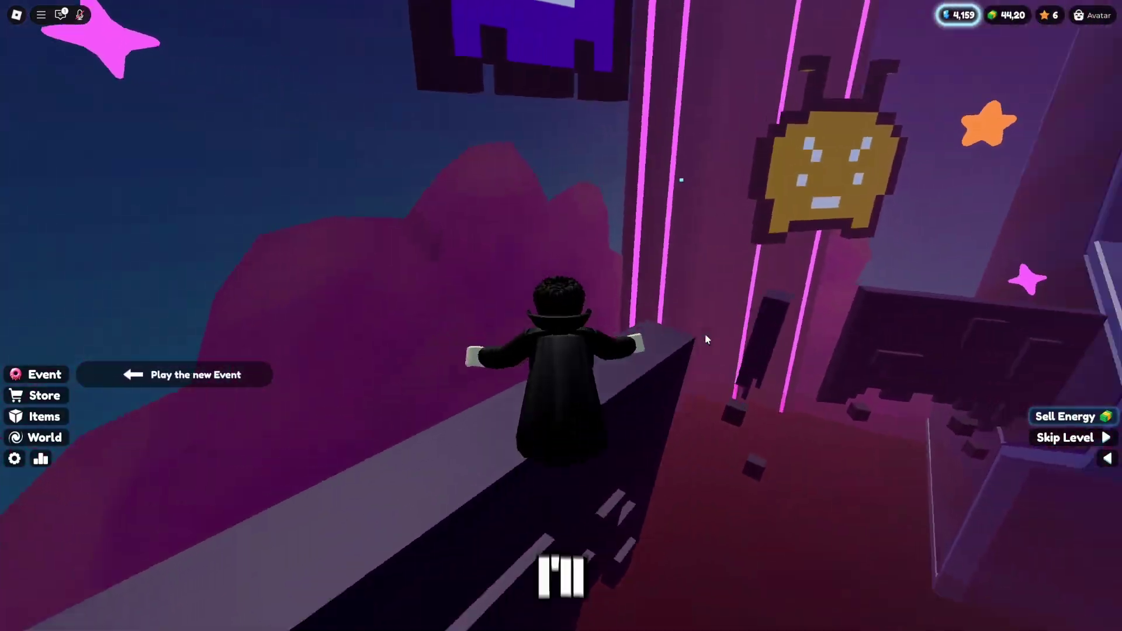
{"action": "key", "text": "w"}
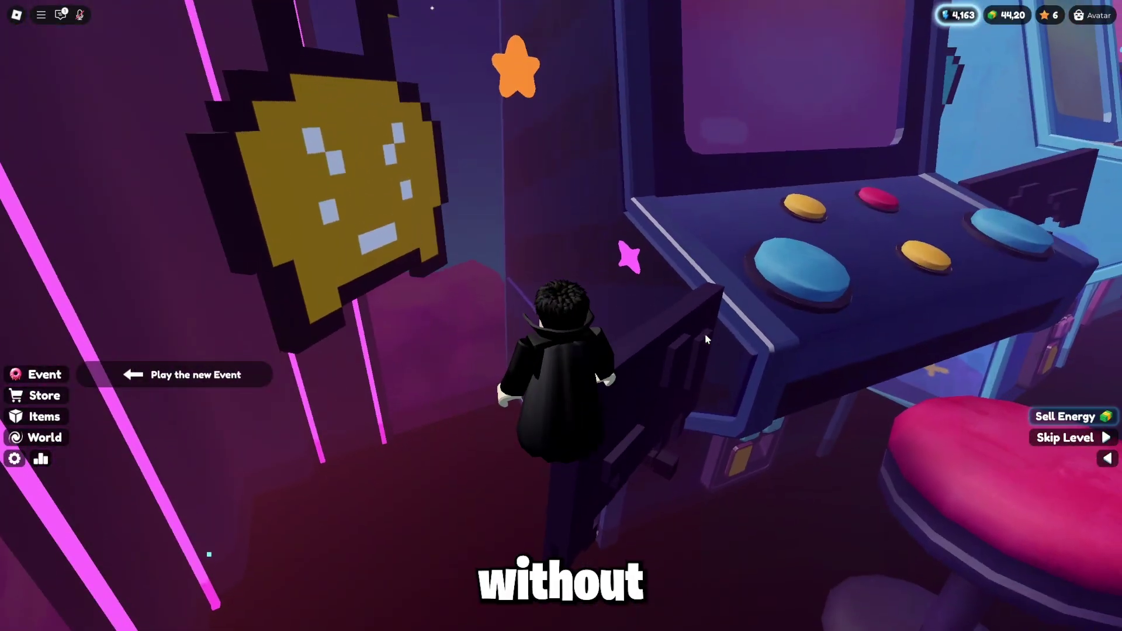
{"action": "key", "text": "w"}
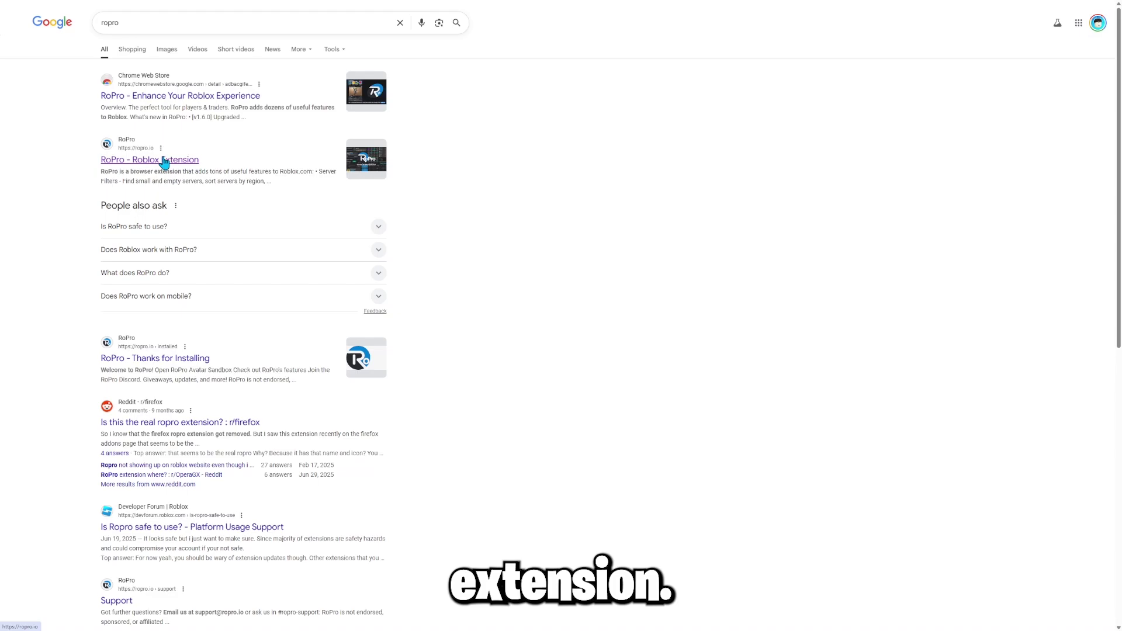
Open the 'RoPro - Roblox Extension' site from the Google results for ropro
{"action": "left_click", "coordinate": [167, 161]}
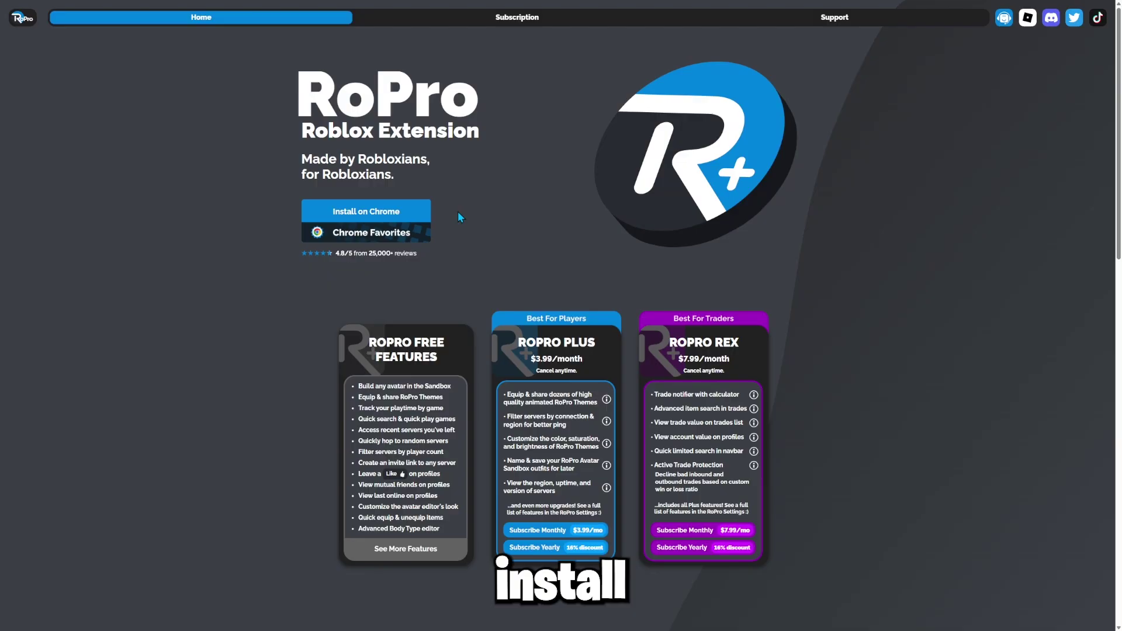
Install RoPro by adding it to Chrome from its Chrome Web Store page
{"action": "left_click", "coordinate": [386, 214]}
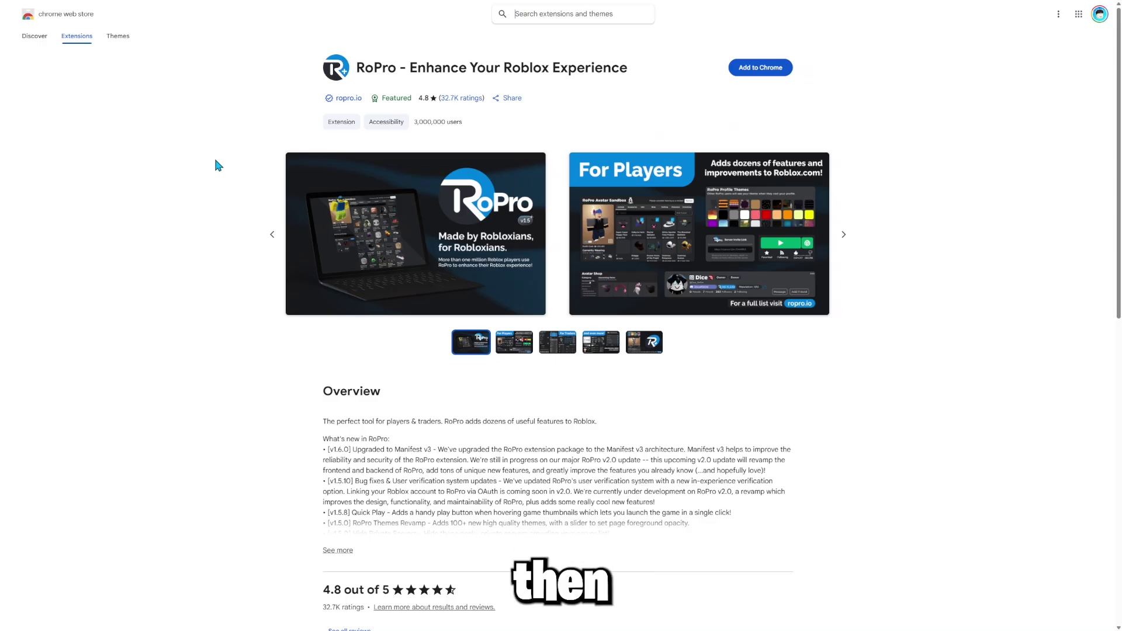
{"action": "left_click", "coordinate": [751, 69]}
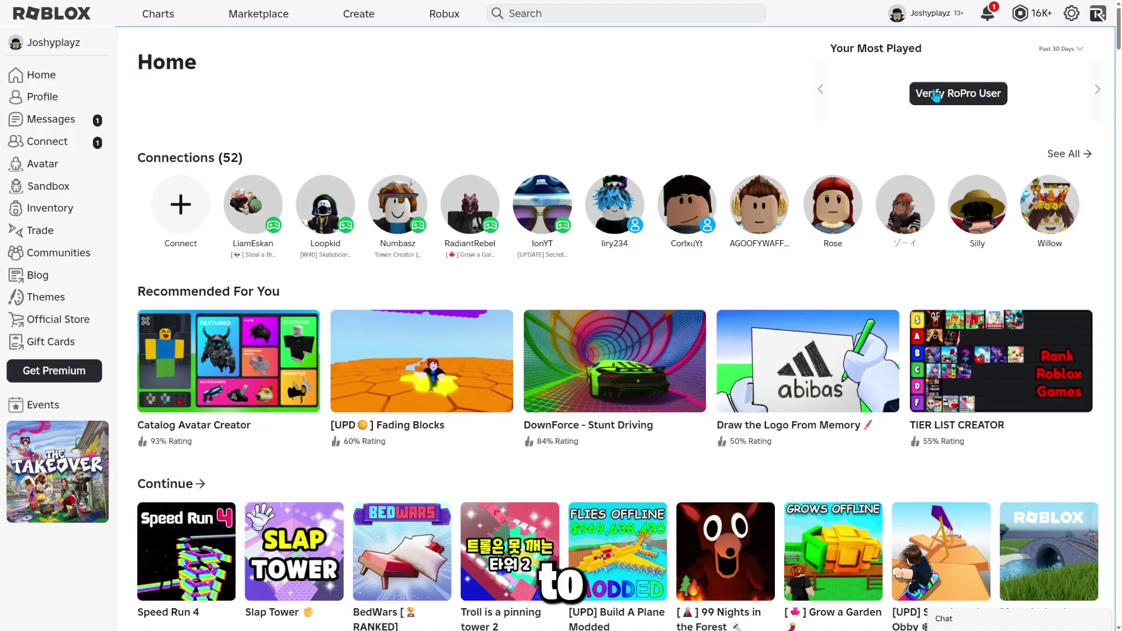
Bring up RoPro's user verification dialog from the Roblox home page
{"action": "left_click", "coordinate": [949, 97]}
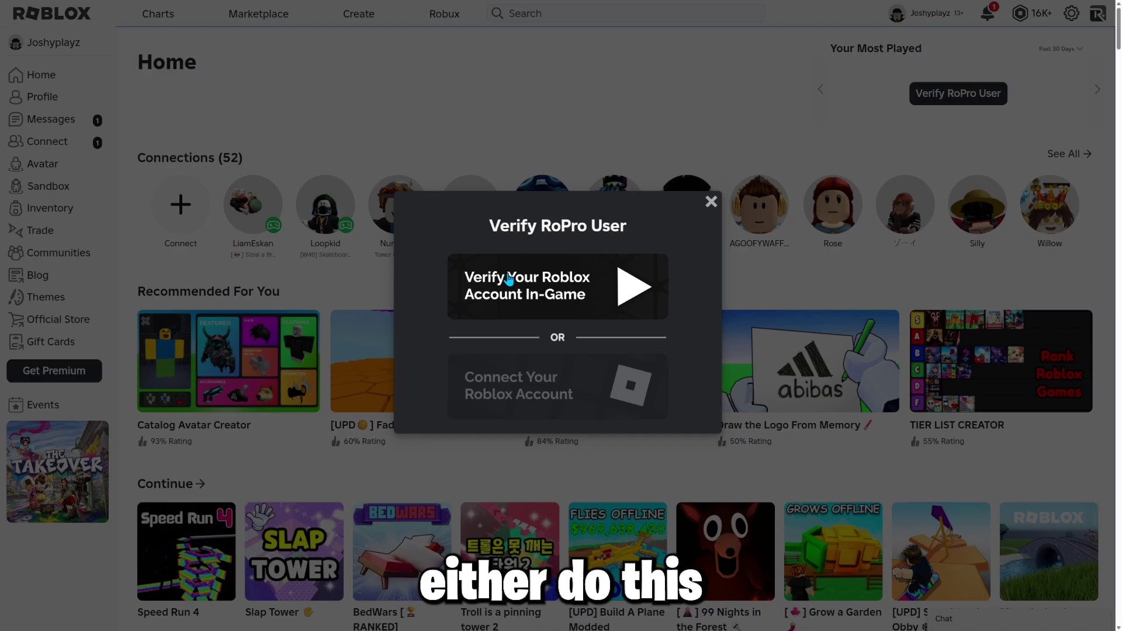
{"action": "mouse_move", "coordinate": [552, 387]}
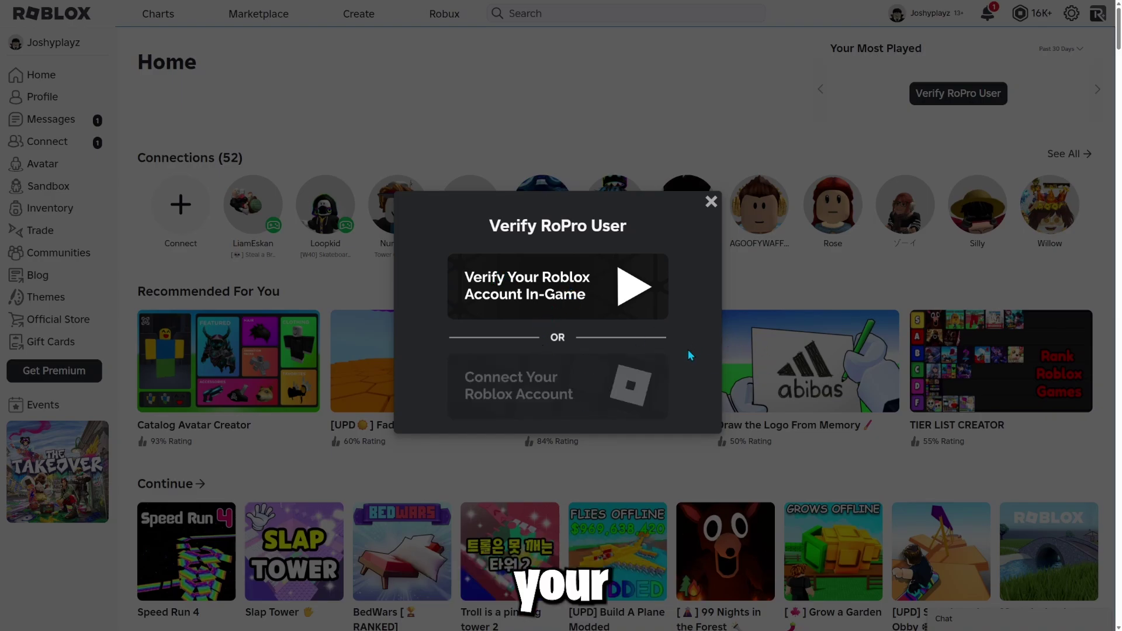
{"action": "mouse_move", "coordinate": [575, 402]}
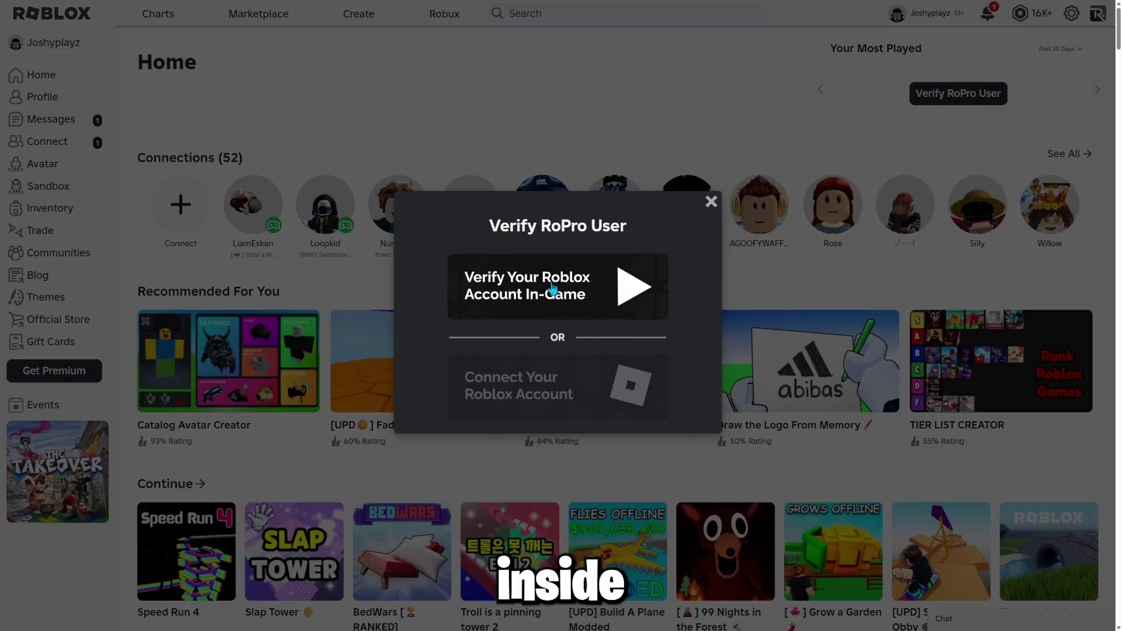
Verify in-game by launching the RoPro verification game and pasting its emoji code into the slots
{"action": "left_click", "coordinate": [581, 305]}
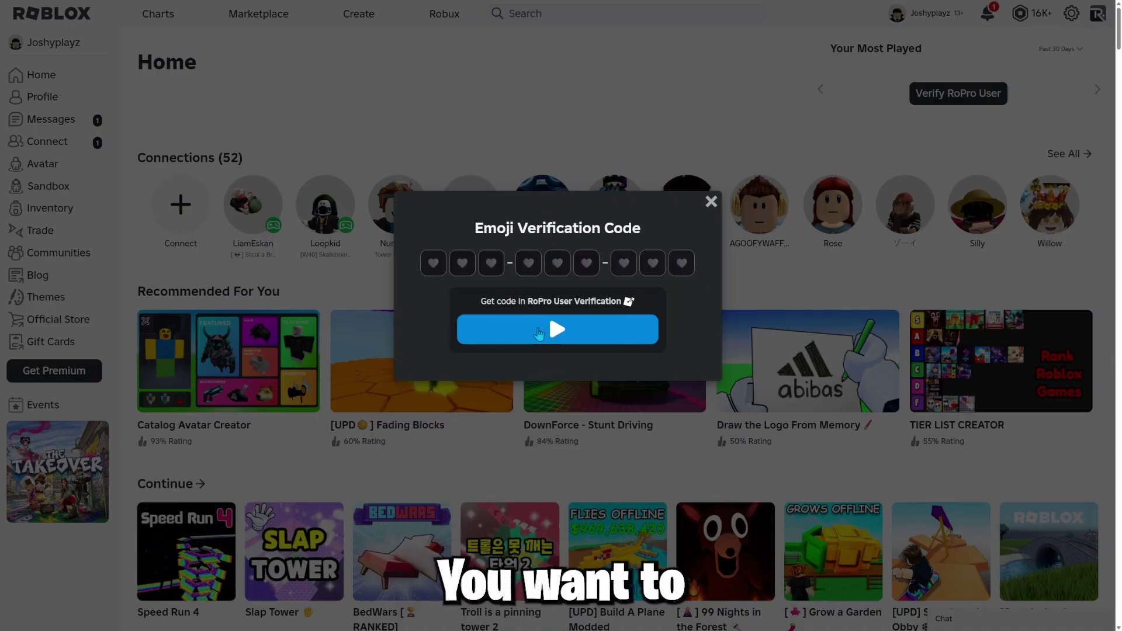
{"action": "left_click", "coordinate": [529, 332]}
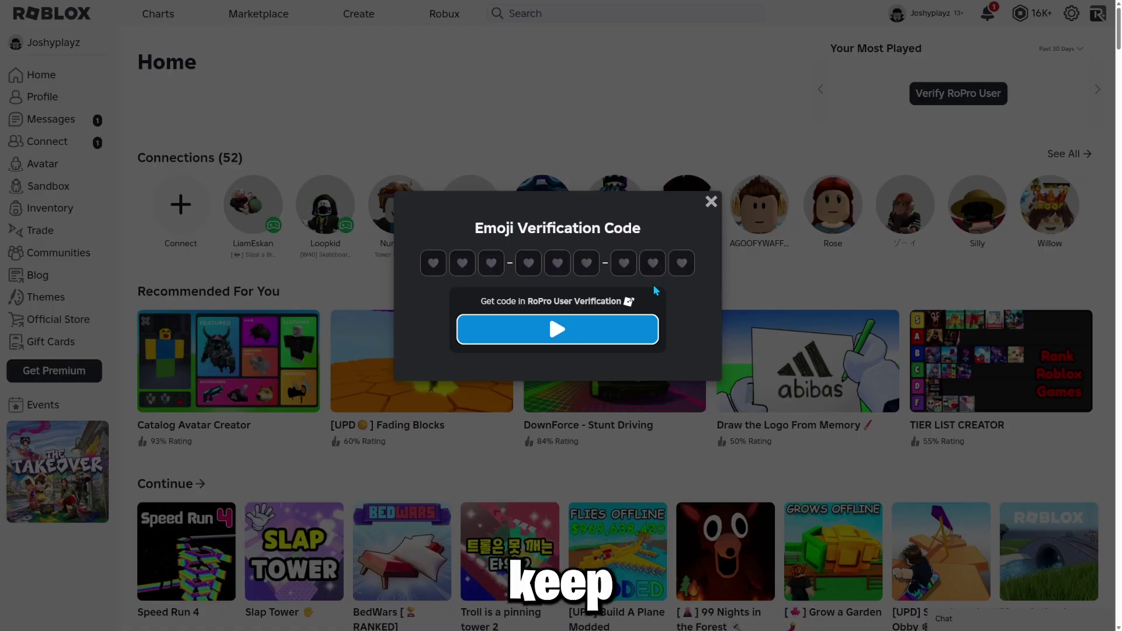
{"action": "left_click", "coordinate": [433, 263]}
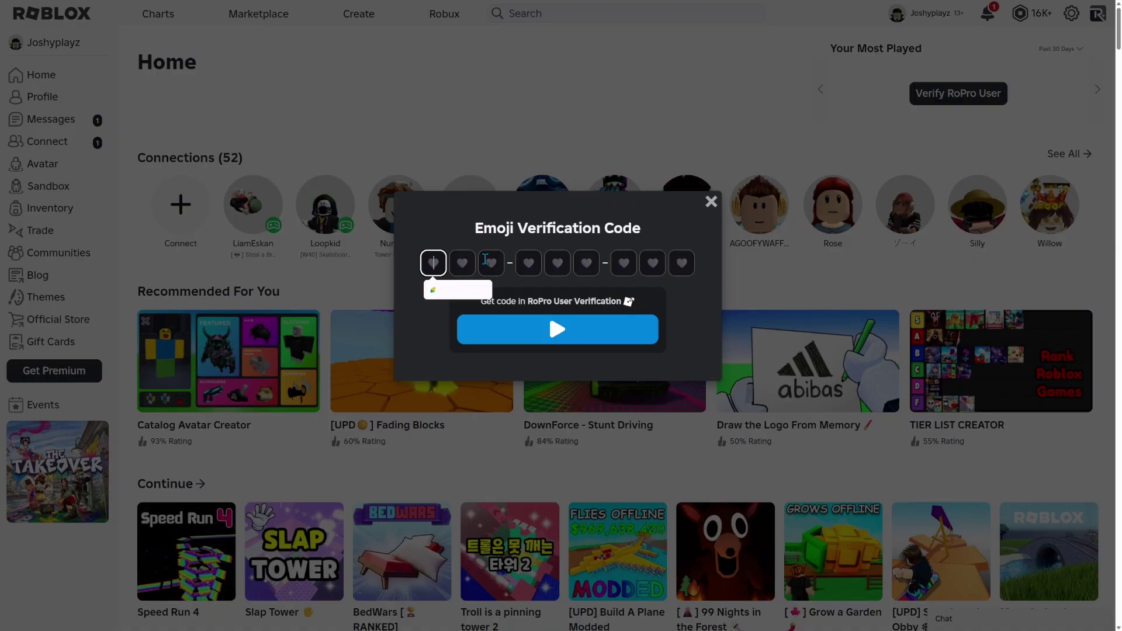
{"action": "type", "text": "🦙🍬👻😳🧩🍄💙🎺🔥"}
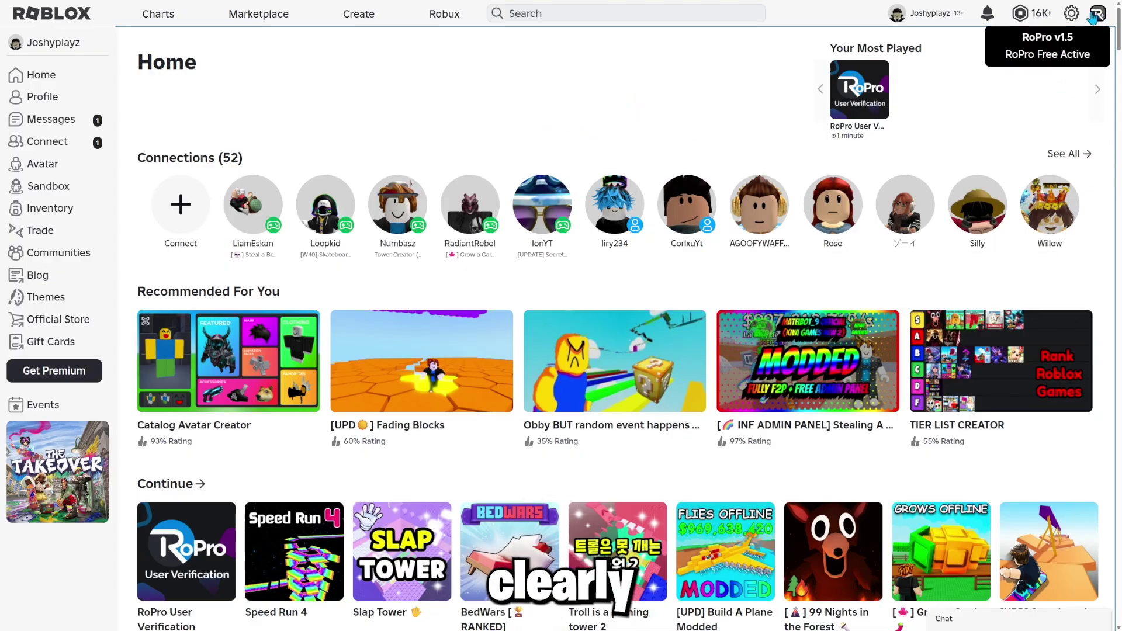
Open RoPro Settings and look over the feature toggles, including Last online
{"action": "left_click", "coordinate": [1093, 15]}
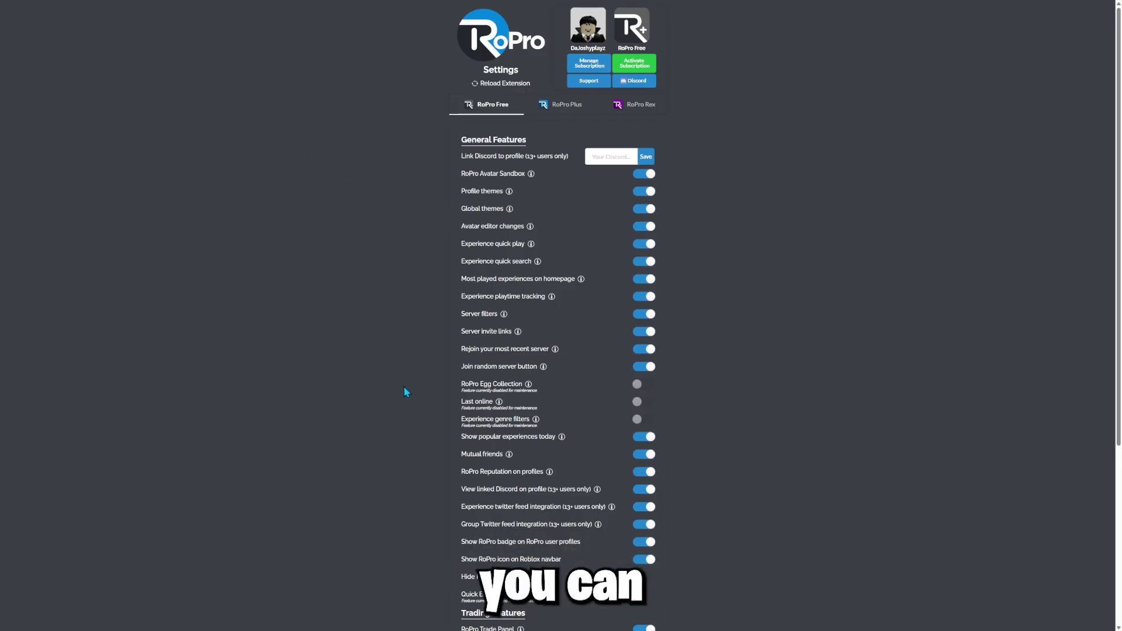
{"action": "scroll", "coordinate": [540, 304], "scroll_direction": "down", "scroll_amount": 5}
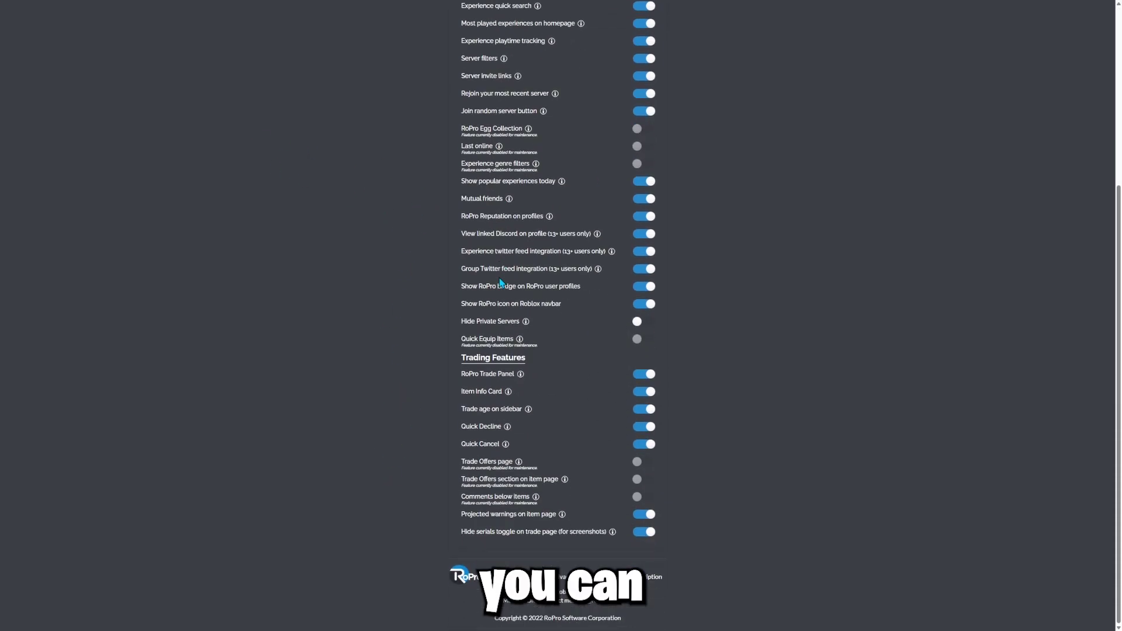
{"action": "scroll", "coordinate": [540, 304], "scroll_direction": "up", "scroll_amount": 5}
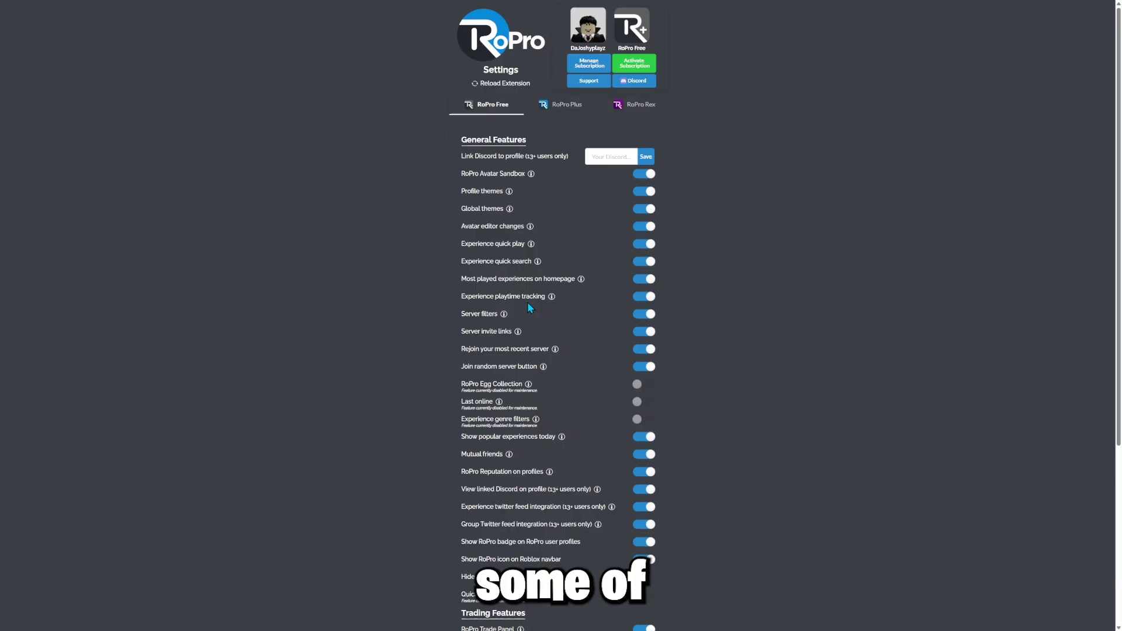
{"action": "scroll", "coordinate": [563, 274], "scroll_direction": "down", "scroll_amount": 5}
{"action": "scroll", "coordinate": [580, 409], "scroll_direction": "up", "scroll_amount": 5}
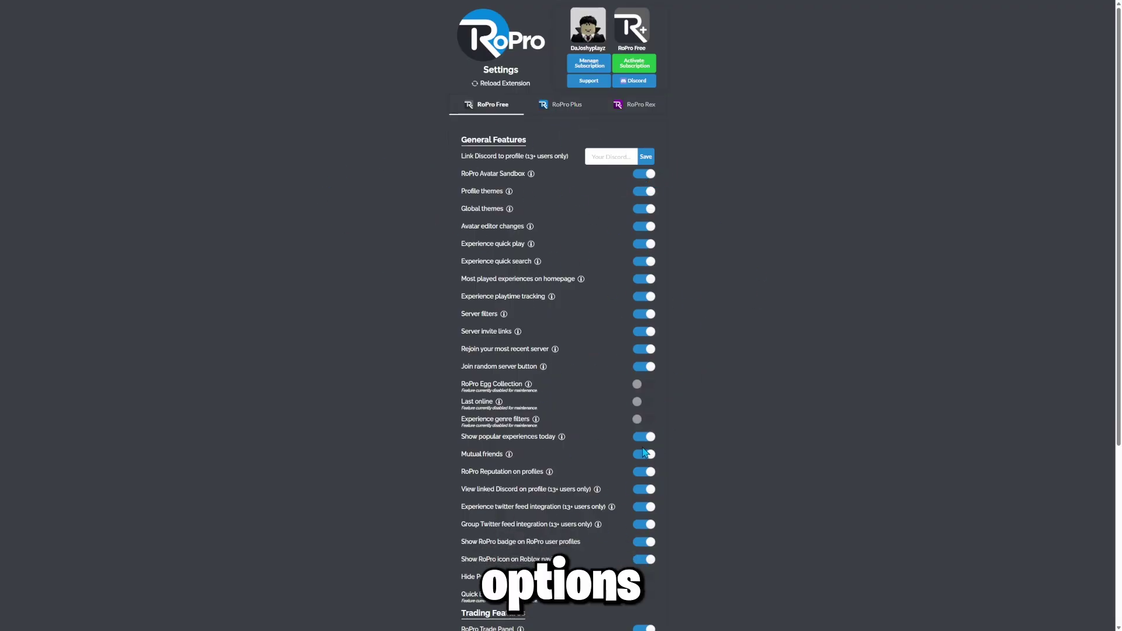
{"action": "scroll", "coordinate": [595, 415], "scroll_direction": "down", "scroll_amount": 2}
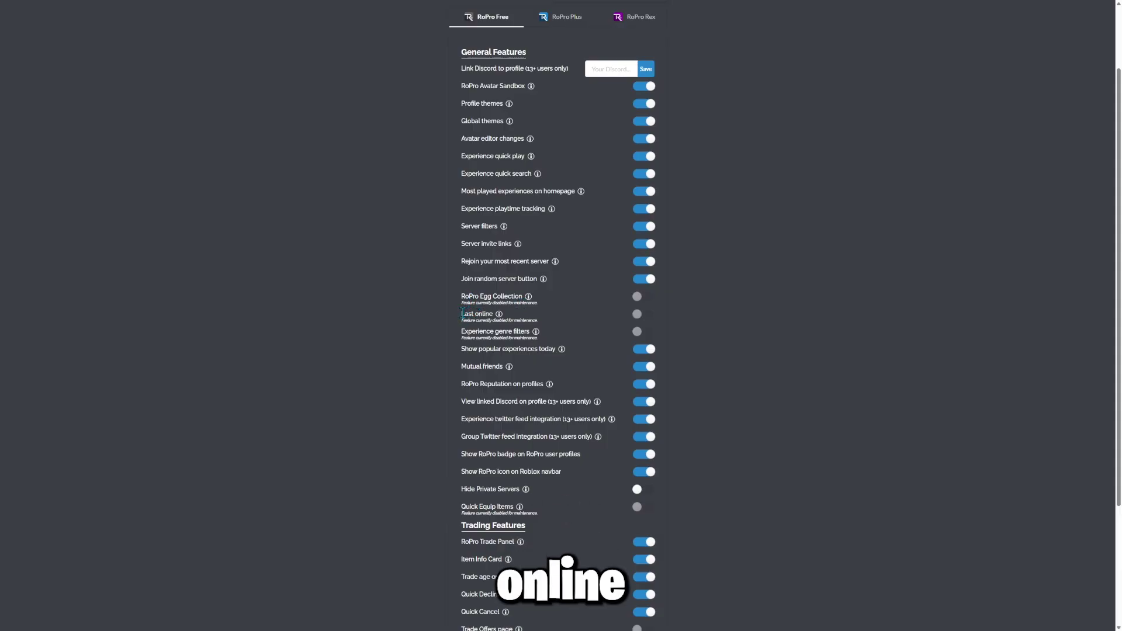
{"action": "left_click_drag", "start_coordinate": [462, 314], "coordinate": [526, 321]}
{"action": "left_click", "coordinate": [842, 376]}
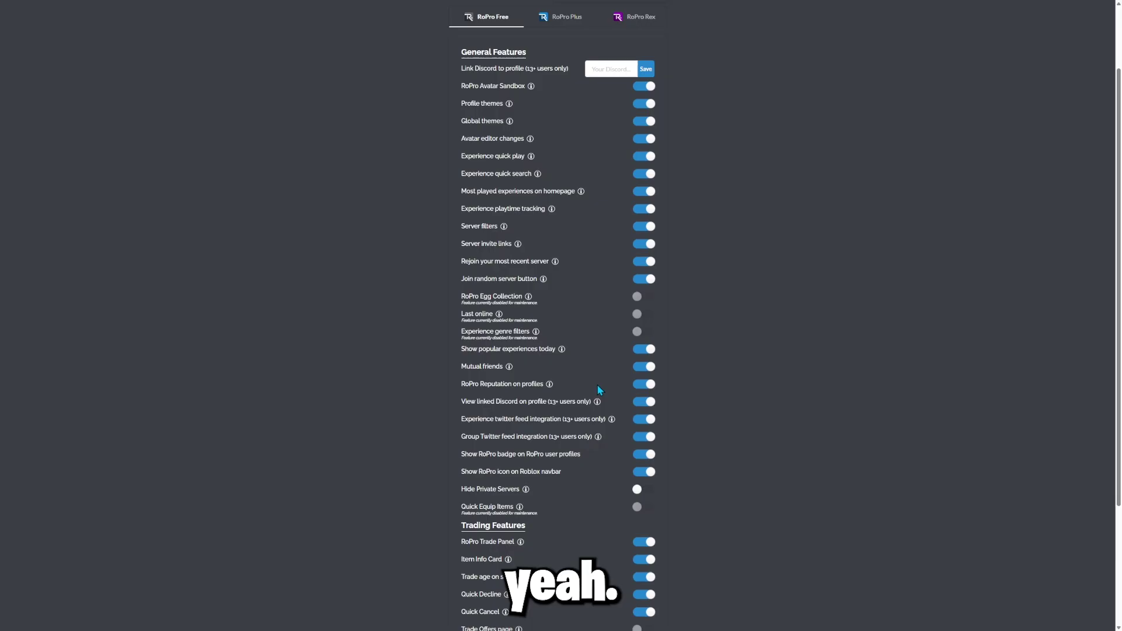
Scroll up and down through the rest of the RoPro feature list
{"action": "scroll", "coordinate": [598, 384], "scroll_direction": "down", "scroll_amount": 3}
{"action": "scroll", "coordinate": [526, 345], "scroll_direction": "up", "scroll_amount": 5}
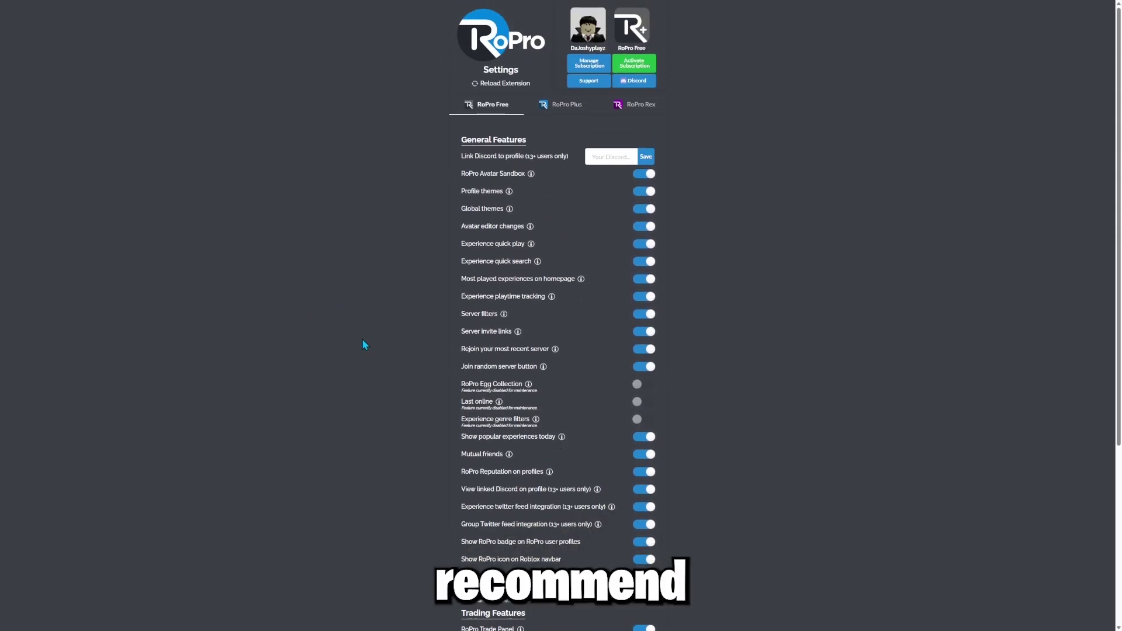
{"action": "scroll", "coordinate": [579, 444], "scroll_direction": "down", "scroll_amount": 4}
{"action": "scroll", "coordinate": [588, 349], "scroll_direction": "down", "scroll_amount": 1}
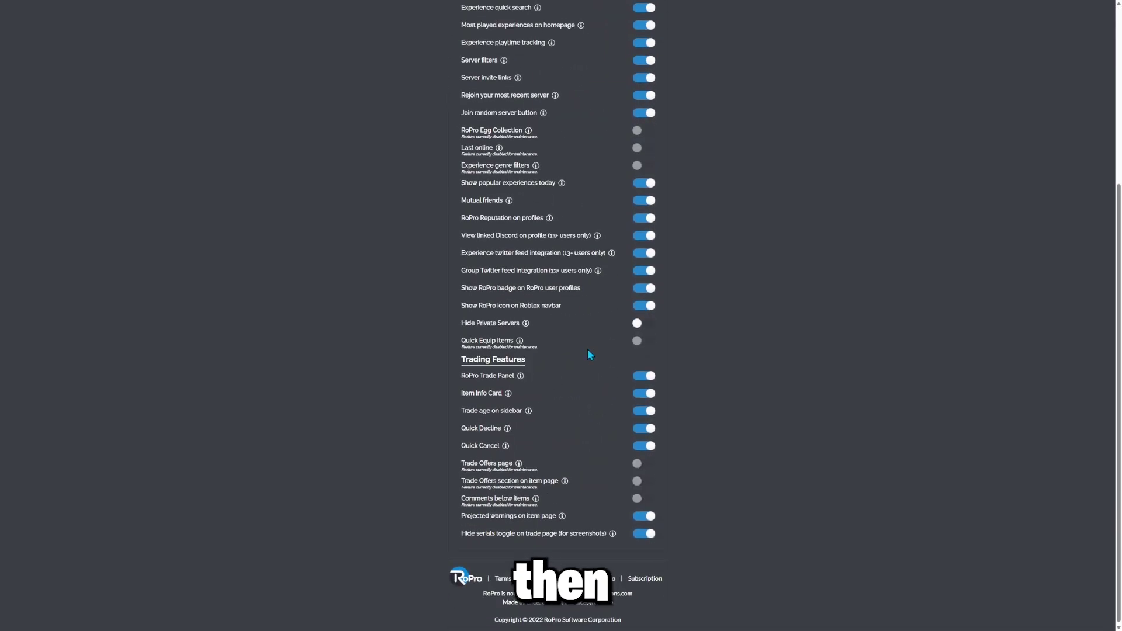
{"action": "scroll", "coordinate": [587, 349], "scroll_direction": "up", "scroll_amount": 2}
{"action": "scroll", "coordinate": [587, 349], "scroll_direction": "down", "scroll_amount": 1}
{"action": "scroll", "coordinate": [587, 349], "scroll_direction": "up", "scroll_amount": 2}
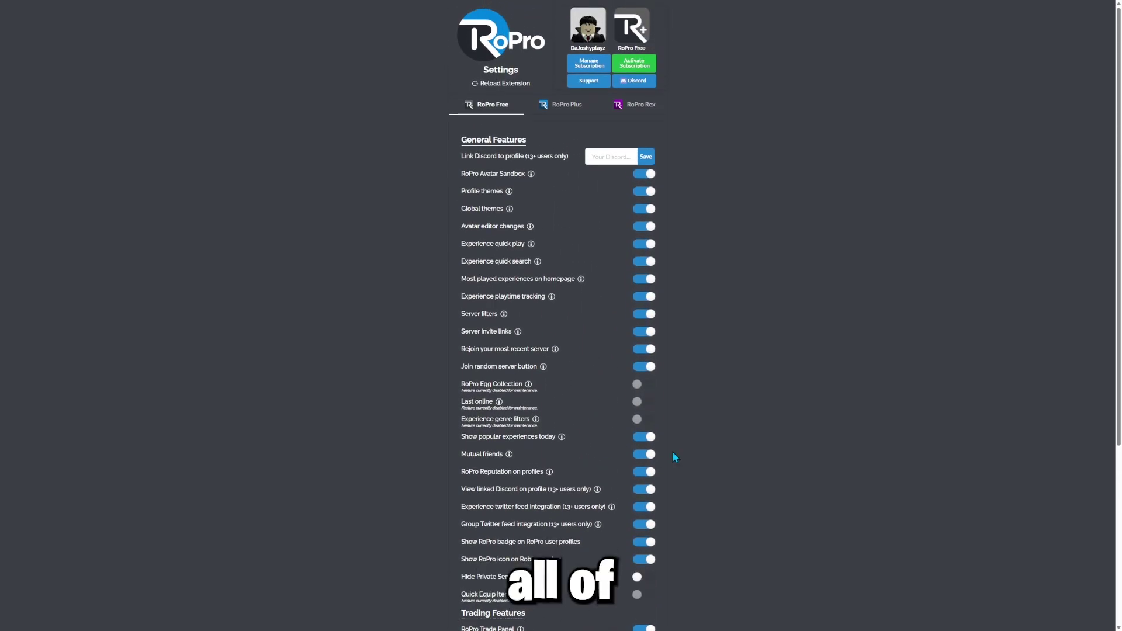
{"action": "scroll", "coordinate": [577, 286], "scroll_direction": "down", "scroll_amount": 3}
{"action": "scroll", "coordinate": [578, 286], "scroll_direction": "up", "scroll_amount": 4}
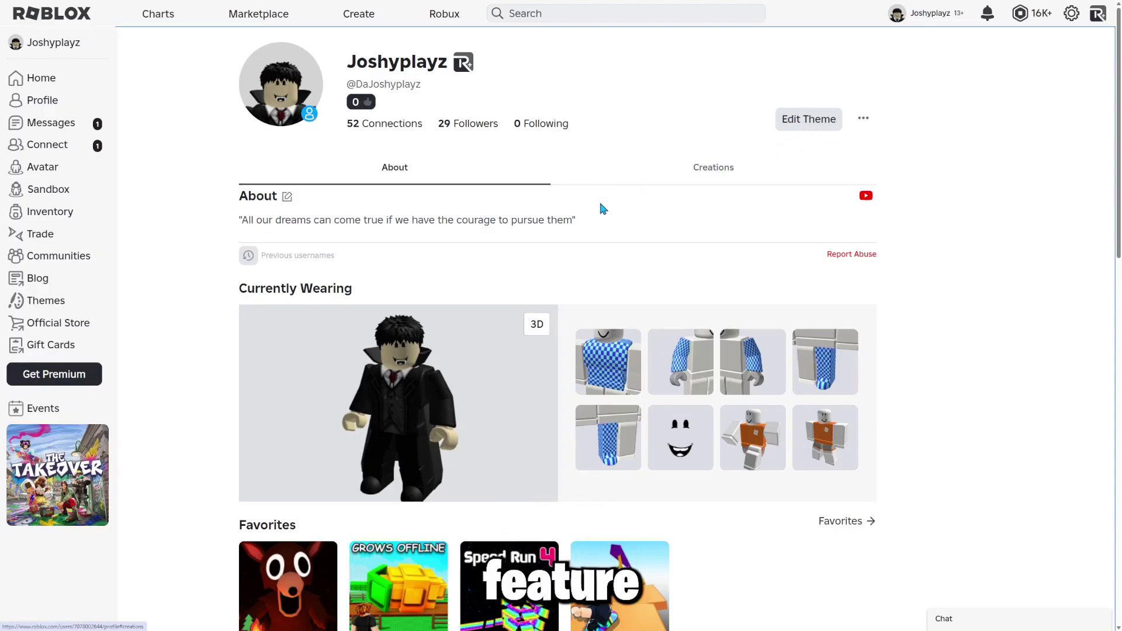
Browse the profile theme editor's Default and Animated themes, noting that others see your theme
{"action": "left_click", "coordinate": [801, 122]}
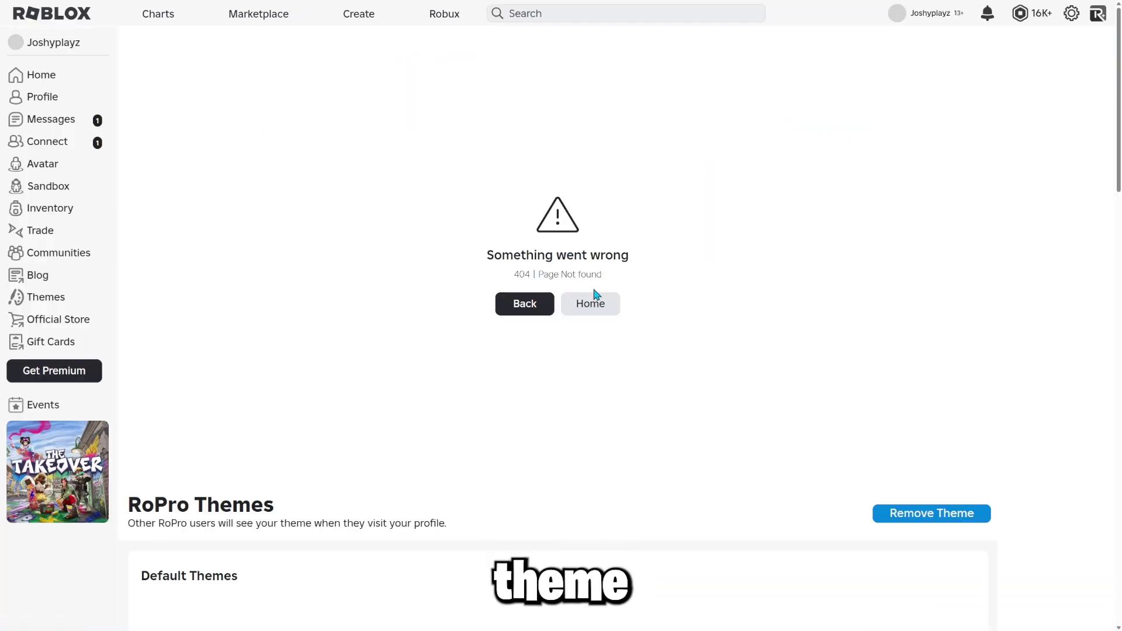
{"action": "scroll", "coordinate": [527, 309], "scroll_direction": "down", "scroll_amount": 5}
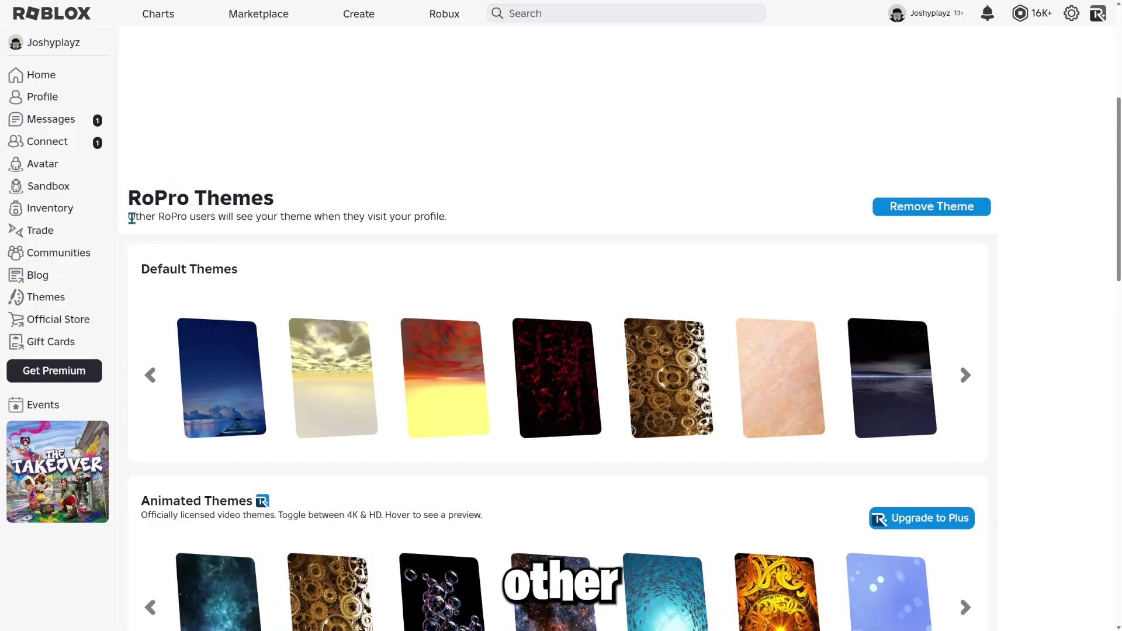
{"action": "left_click_drag", "start_coordinate": [128, 217], "coordinate": [425, 220]}
{"action": "left_click", "coordinate": [474, 220]}
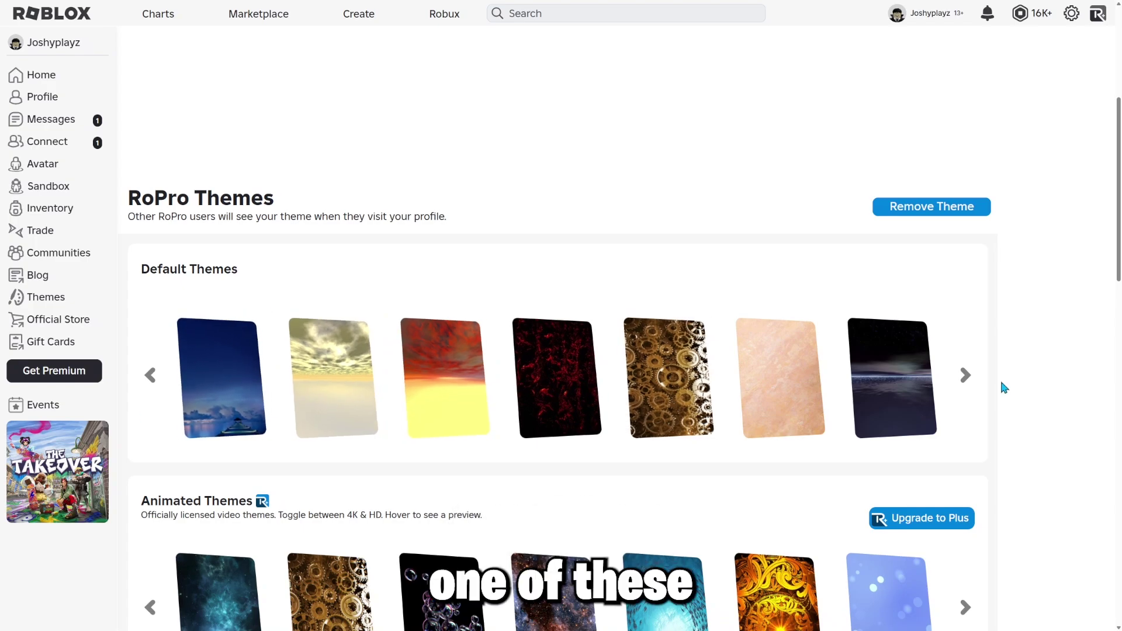
{"action": "scroll", "coordinate": [570, 398], "scroll_direction": "down", "scroll_amount": 3}
{"action": "scroll", "coordinate": [570, 399], "scroll_direction": "down", "scroll_amount": 5}
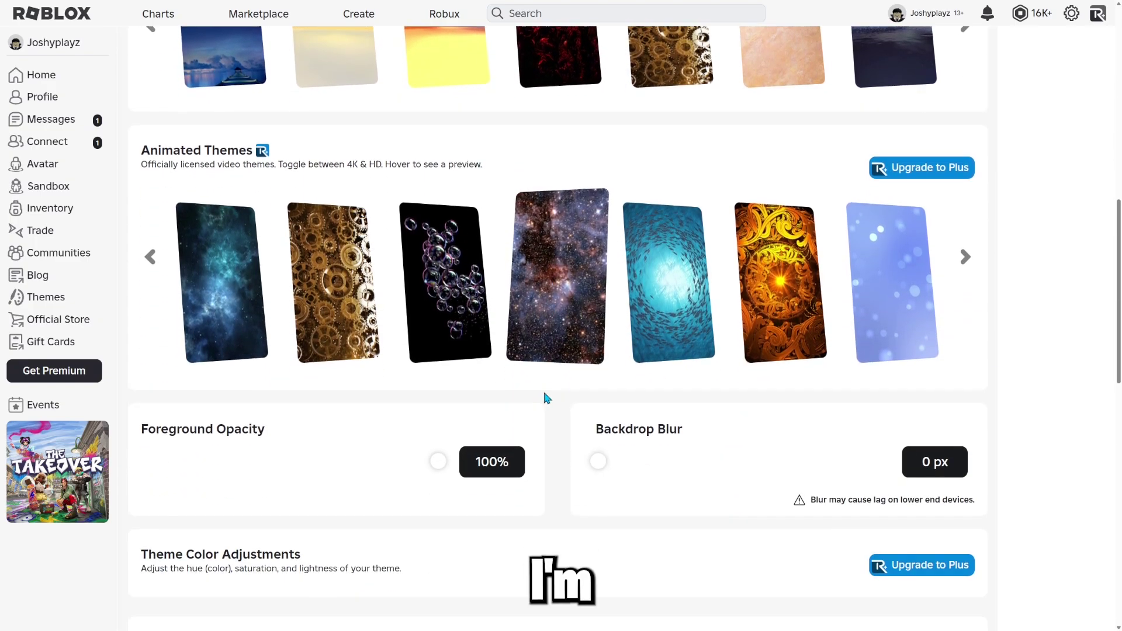
{"action": "scroll", "coordinate": [659, 394], "scroll_direction": "up", "scroll_amount": 8}
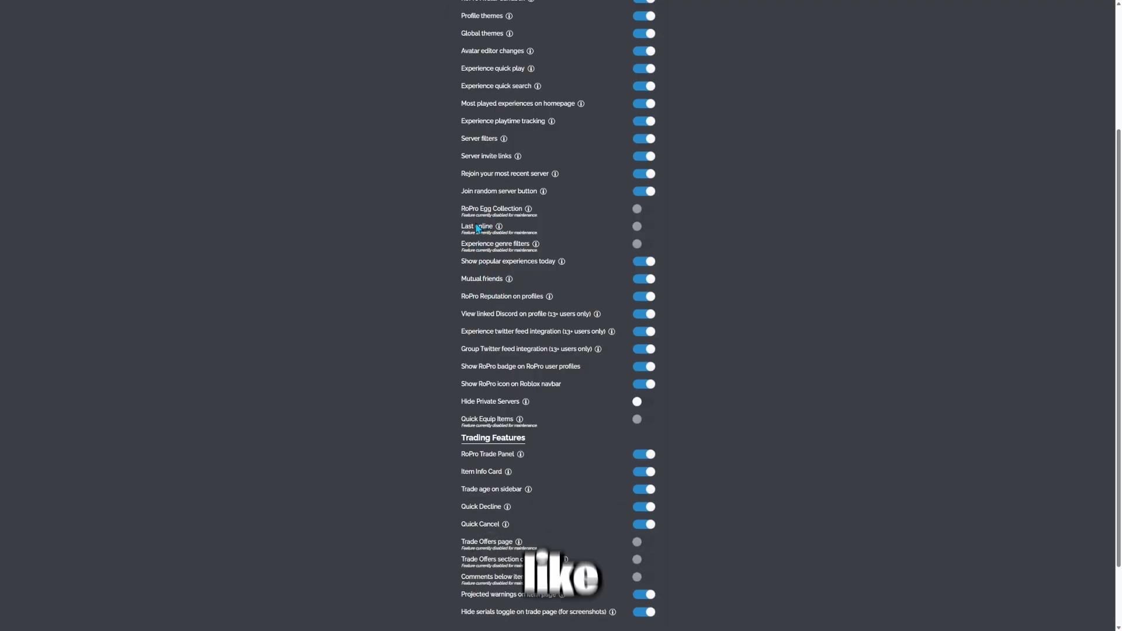
Switch on Hide Private Servers after reviewing Last online, Experience genre filters and Quick Equip Items
{"action": "left_click_drag", "start_coordinate": [462, 227], "coordinate": [493, 226]}
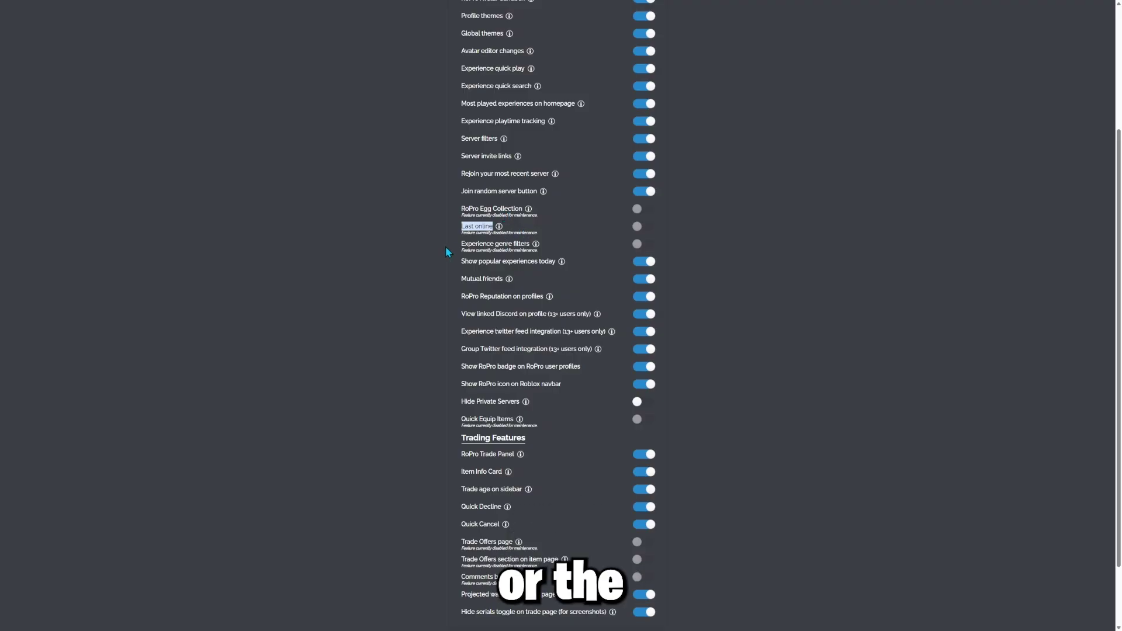
{"action": "left_click_drag", "start_coordinate": [462, 245], "coordinate": [536, 247]}
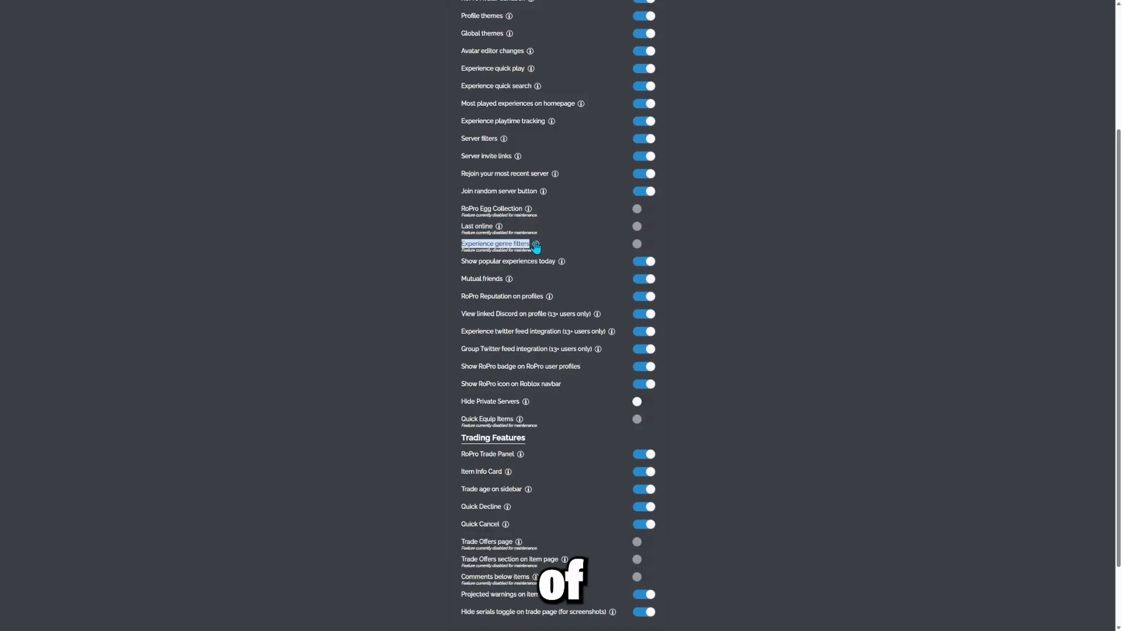
{"action": "left_click", "coordinate": [731, 287]}
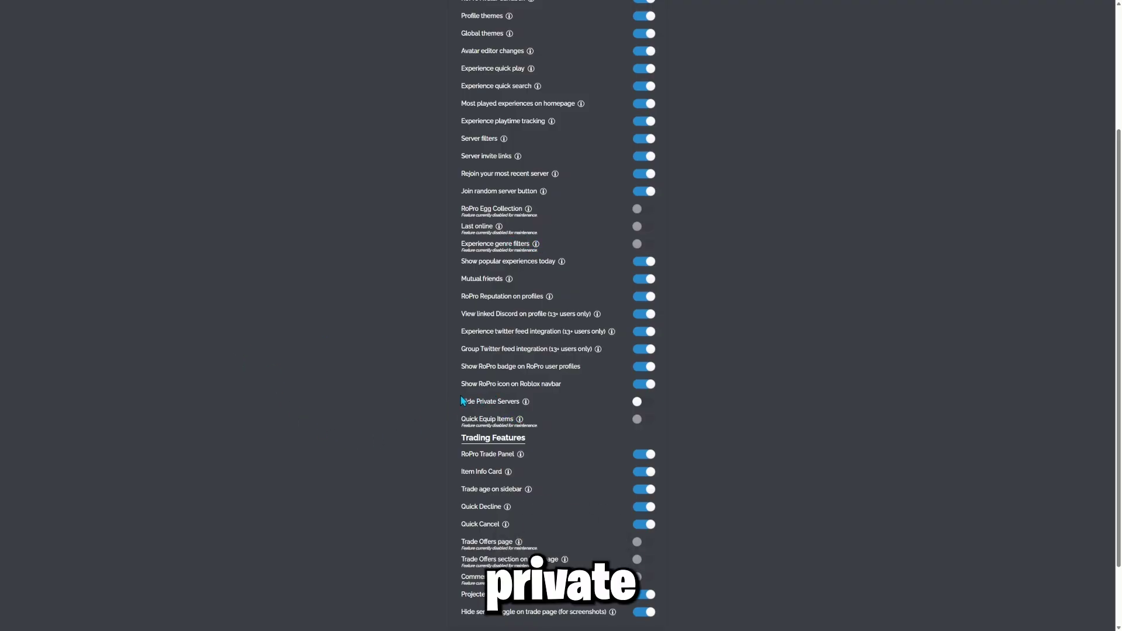
{"action": "left_click", "coordinate": [635, 403]}
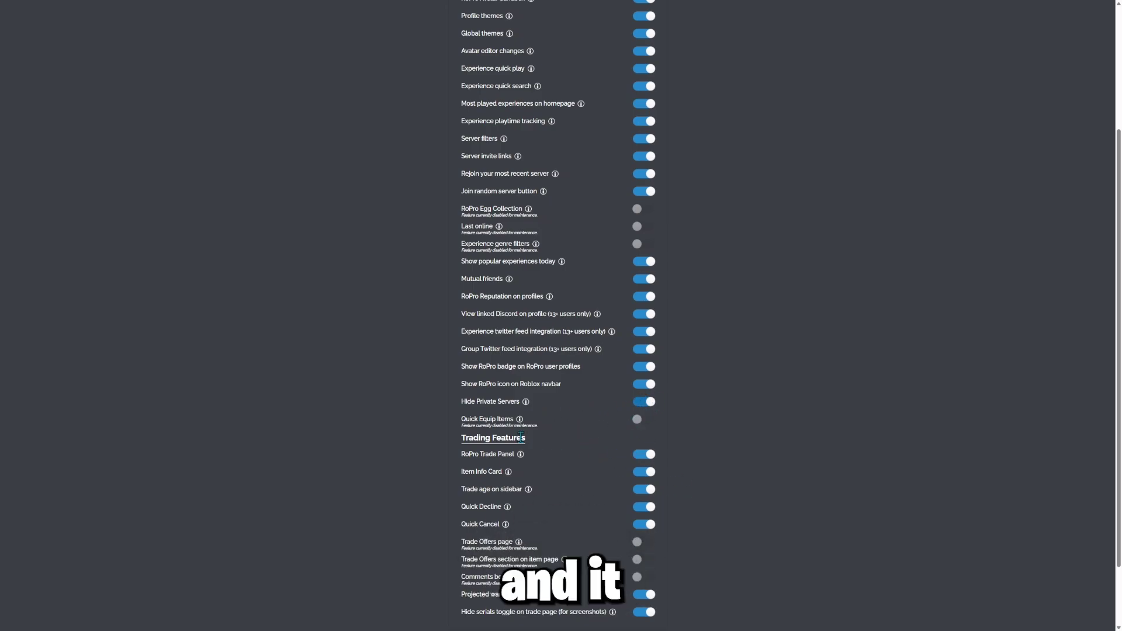
{"action": "left_click_drag", "start_coordinate": [464, 419], "coordinate": [495, 419]}
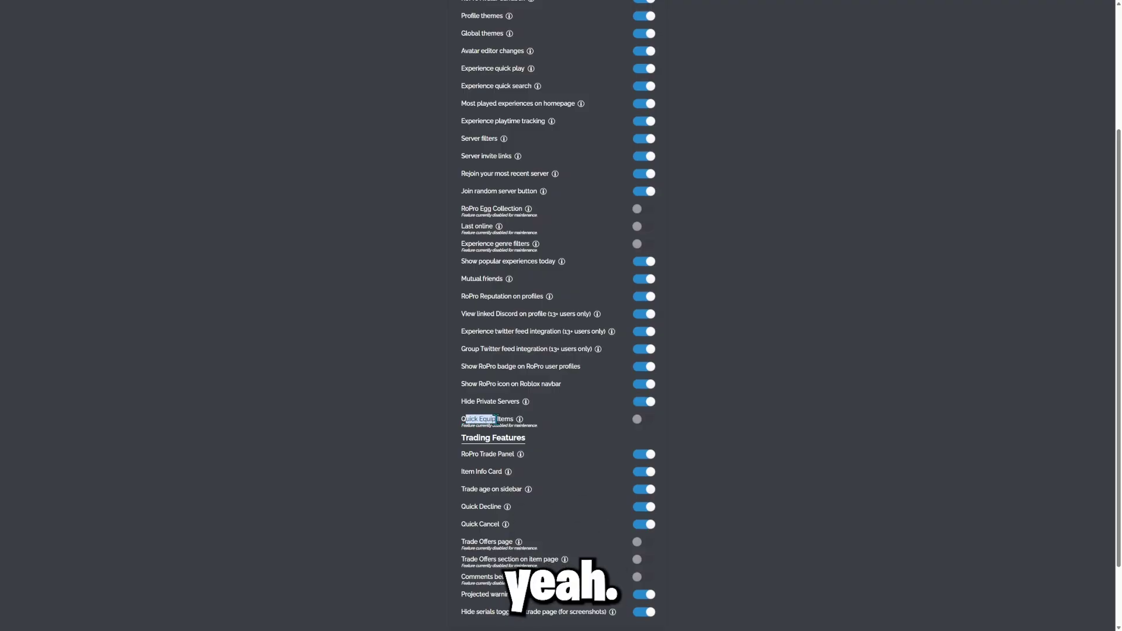
{"action": "left_click", "coordinate": [537, 428]}
{"action": "scroll", "coordinate": [799, 419], "scroll_direction": "up", "scroll_amount": 1}
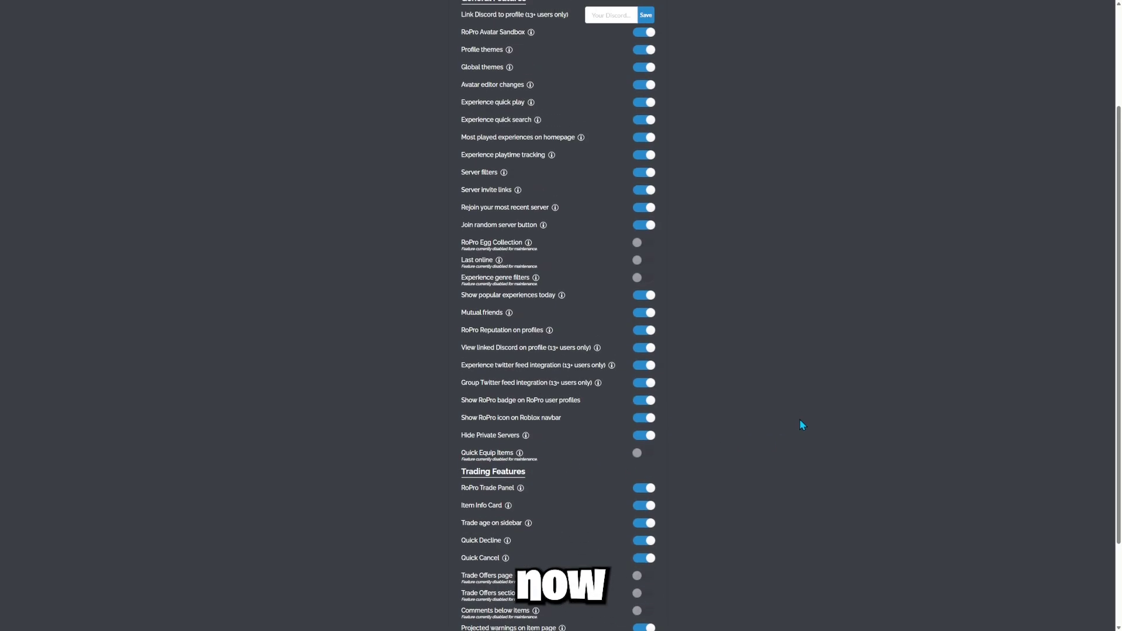
{"action": "scroll", "coordinate": [800, 420], "scroll_direction": "up", "scroll_amount": 3}
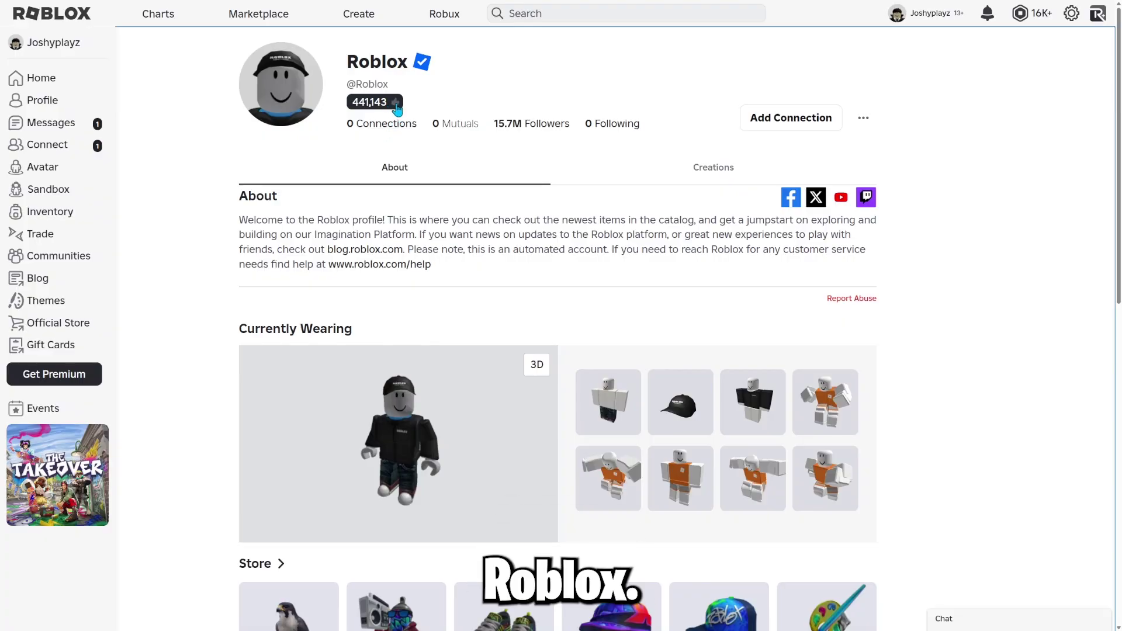
Like the official Roblox profile, raising its RoPro like count to 441,144
{"action": "left_click", "coordinate": [395, 103]}
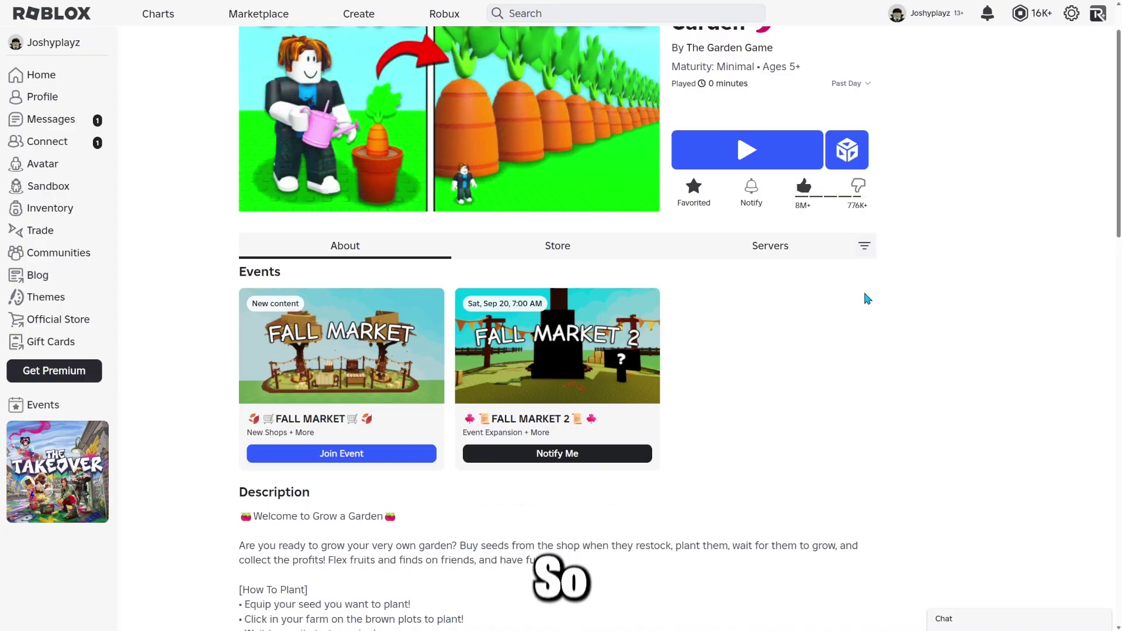
{"action": "left_click", "coordinate": [864, 246]}
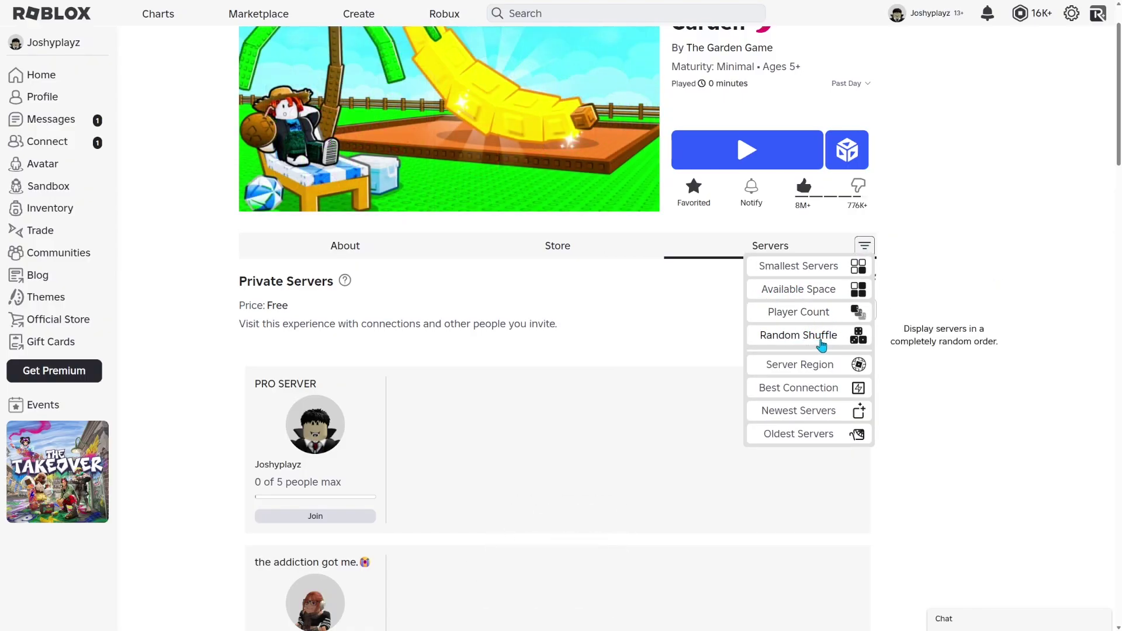
{"action": "left_click", "coordinate": [799, 369]}
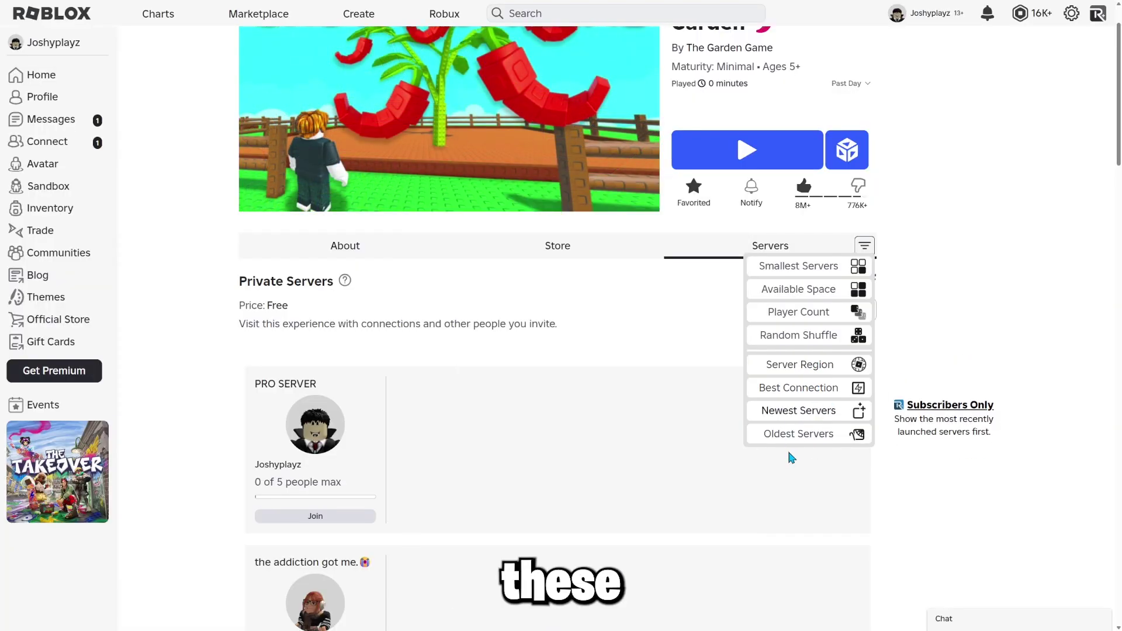
{"action": "mouse_move", "coordinate": [811, 373]}
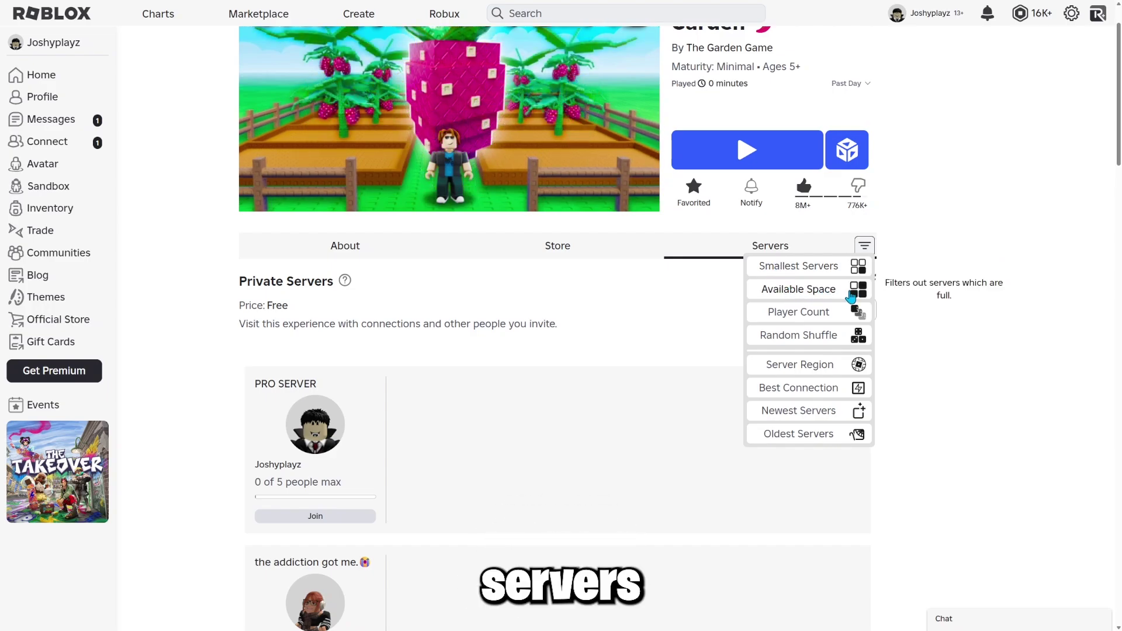
{"action": "mouse_move", "coordinate": [802, 314]}
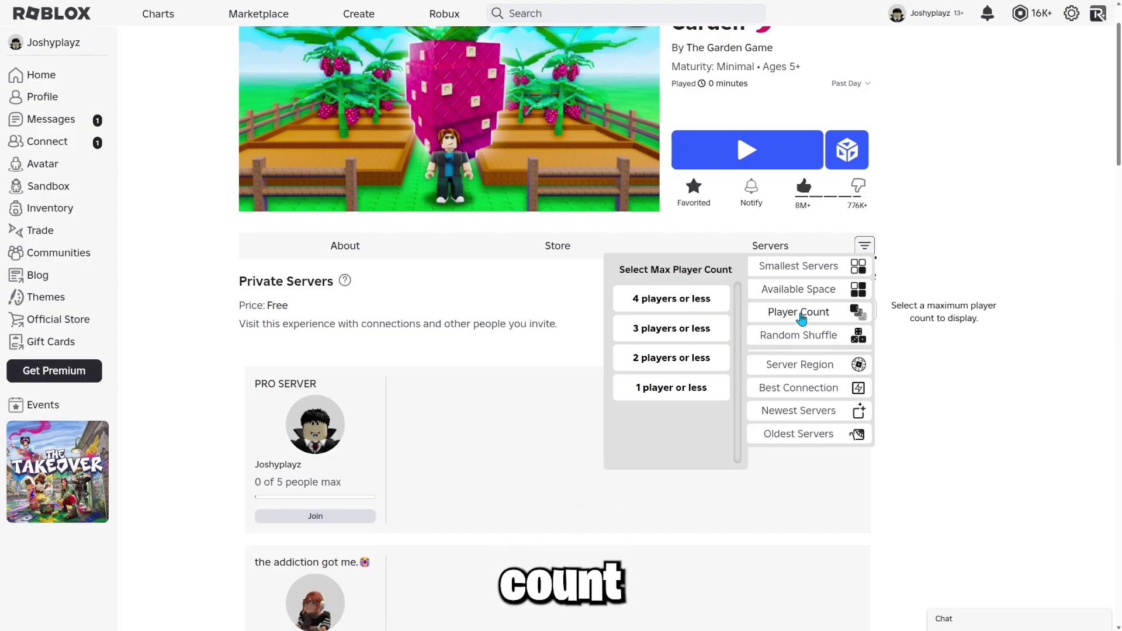